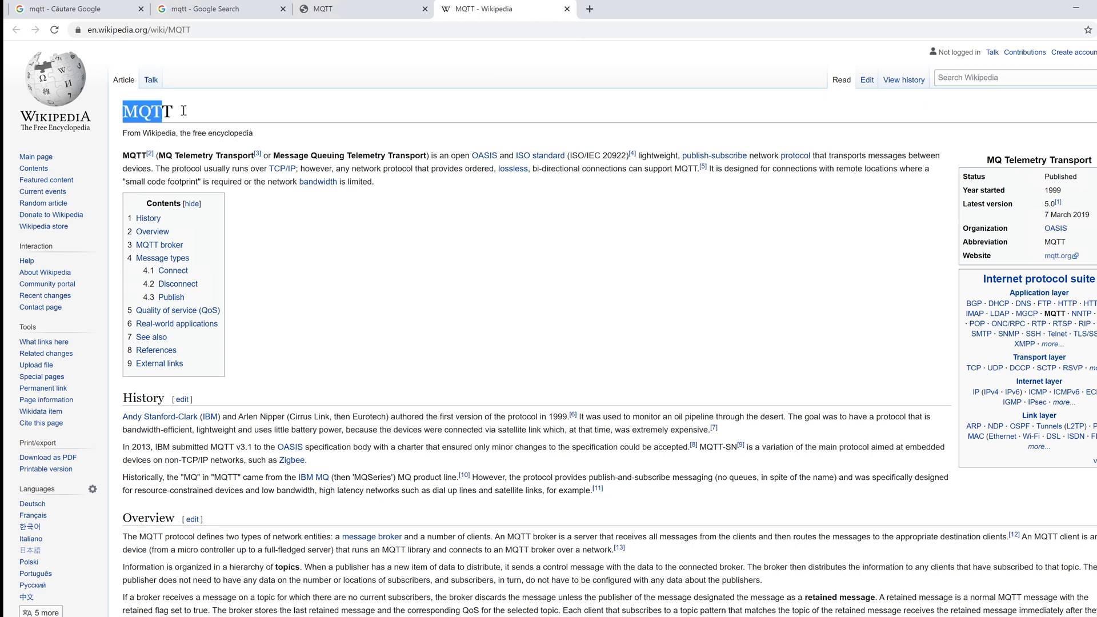
Read the article's opening MQTT definition, then browse down the mqtt.org homepage
left_click_drag(126, 157, 260, 156)
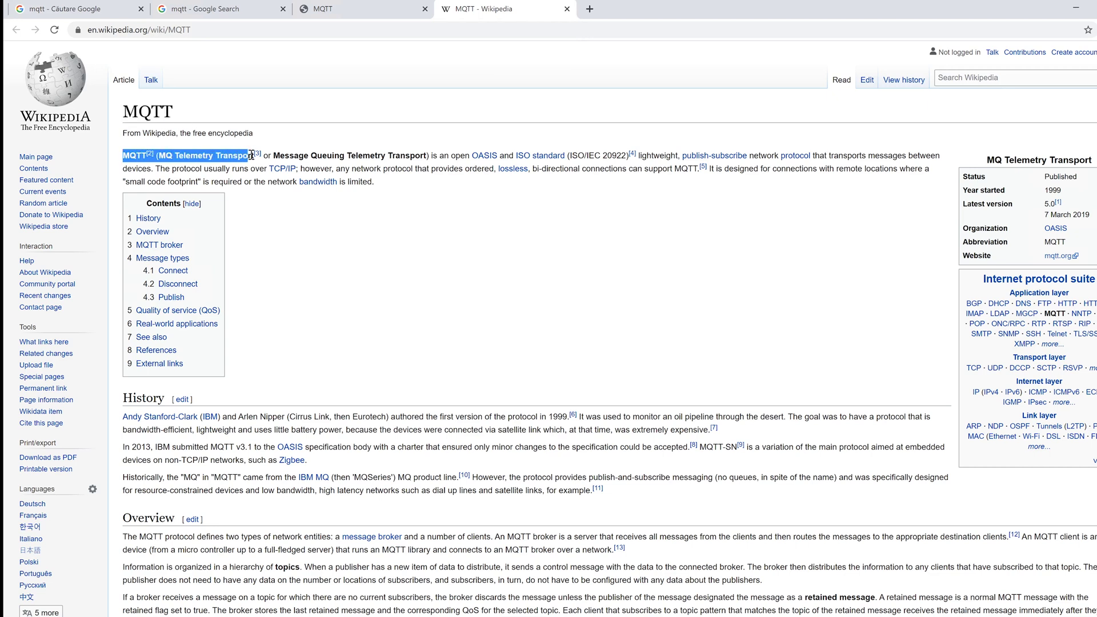
left_click(384, 210)
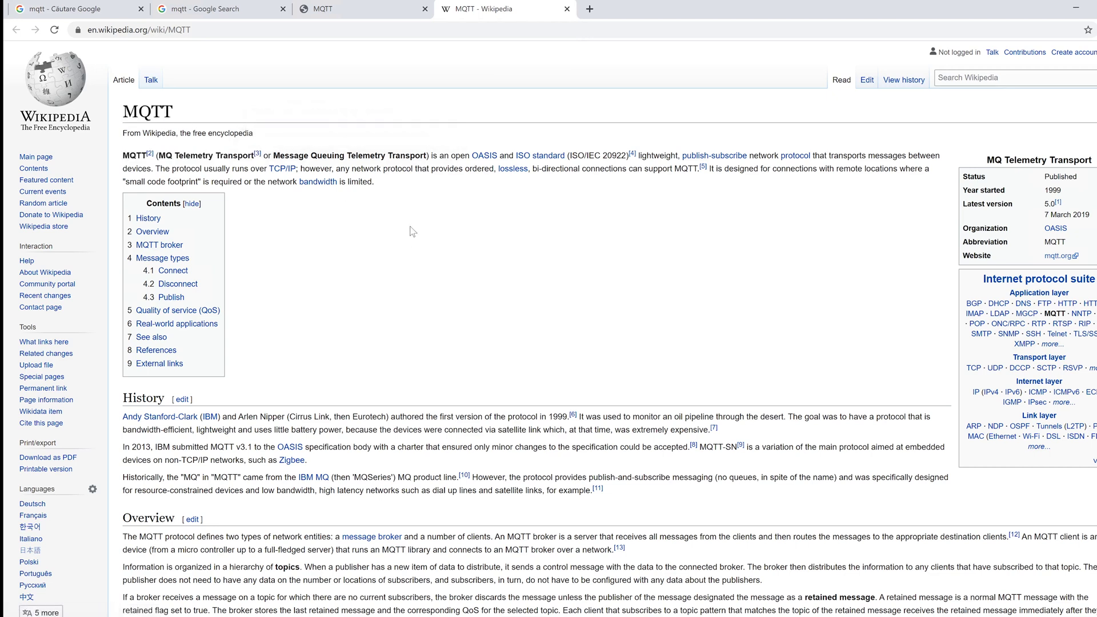
scroll(464, 231, "down", 3)
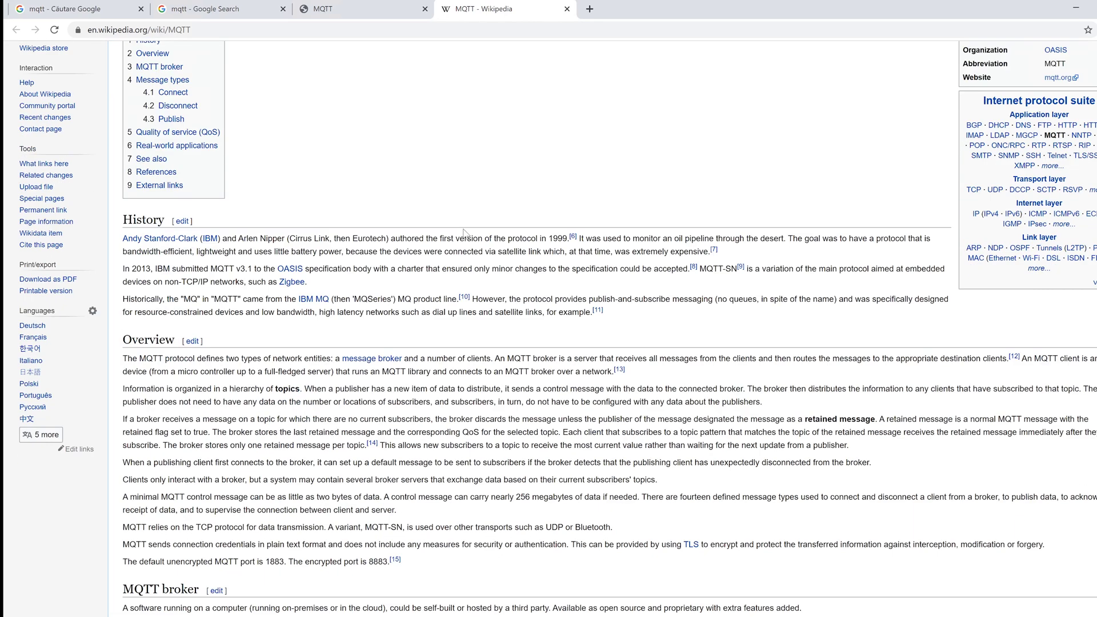
scroll(464, 232, "down", 4)
left_click(393, 9)
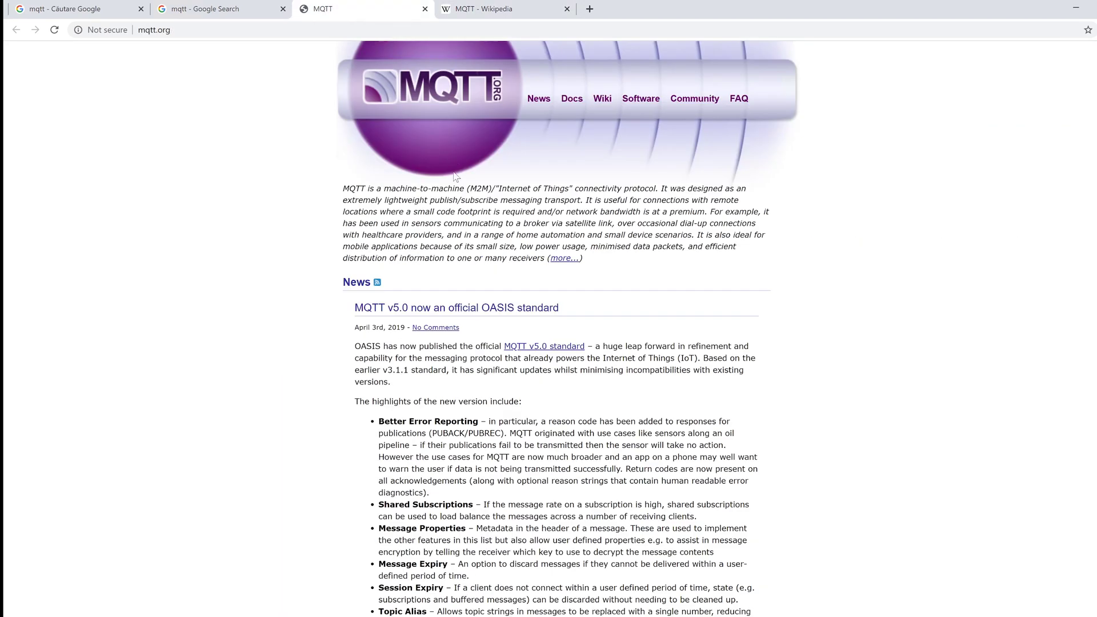
scroll(449, 182, "down", 5)
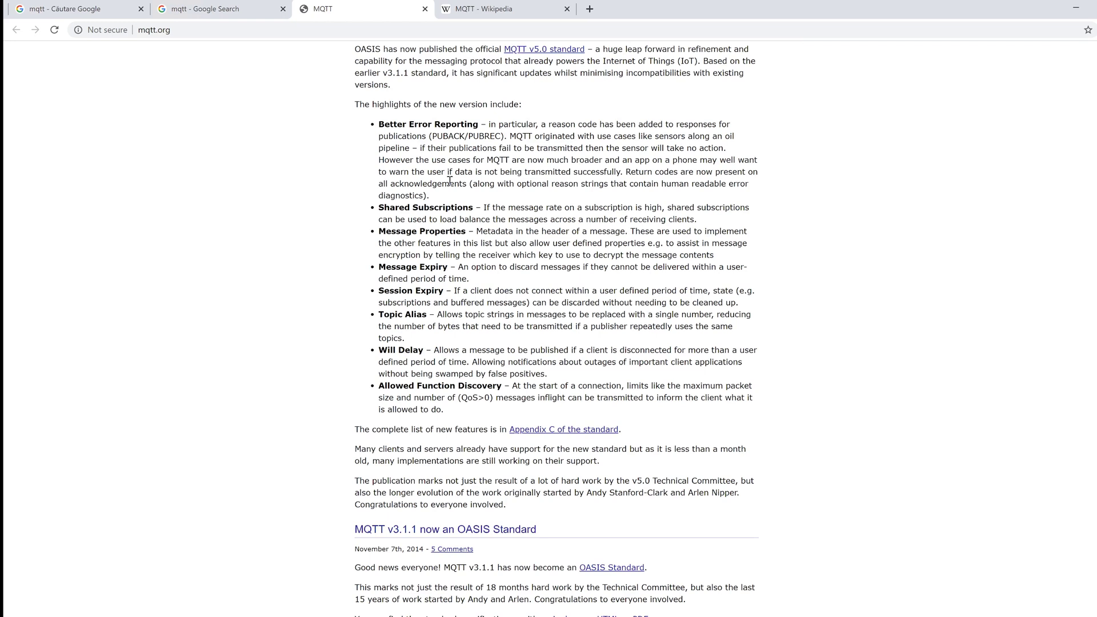
scroll(449, 181, "down", 6)
scroll(449, 186, "down", 1)
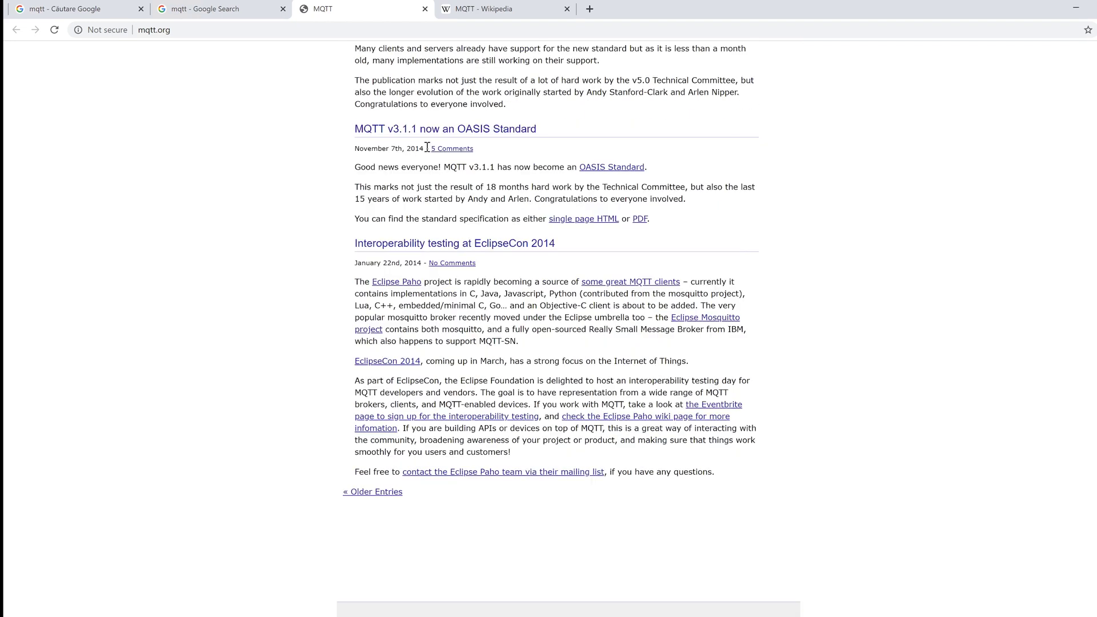
Preview the istSOS and ESP8266 MQTT broker diagrams in the Google image results
left_click(255, 6)
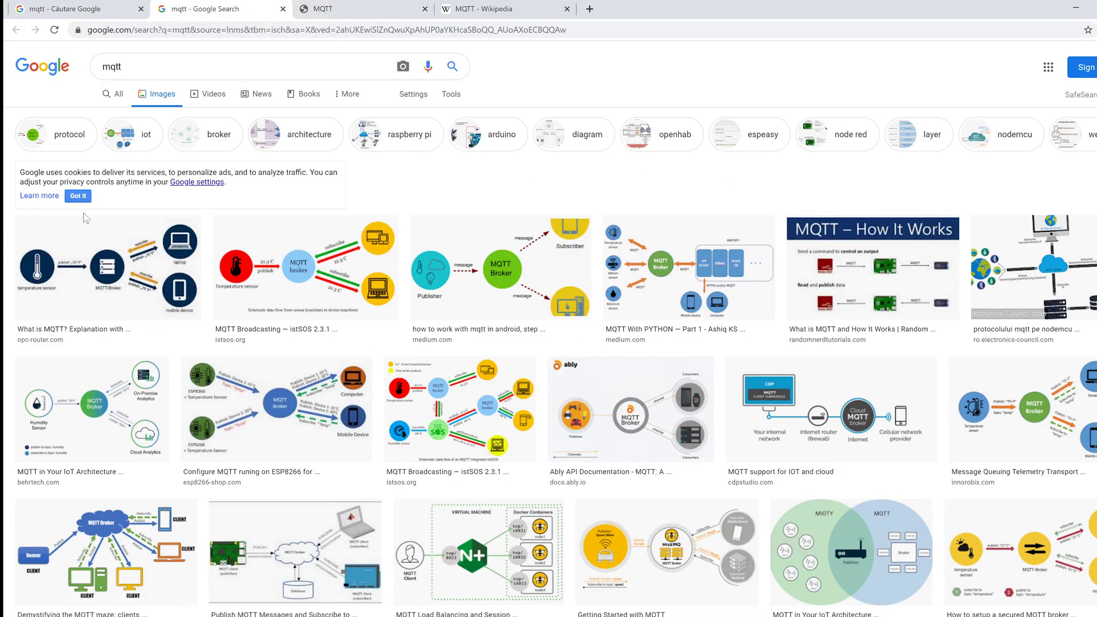
left_click(318, 282)
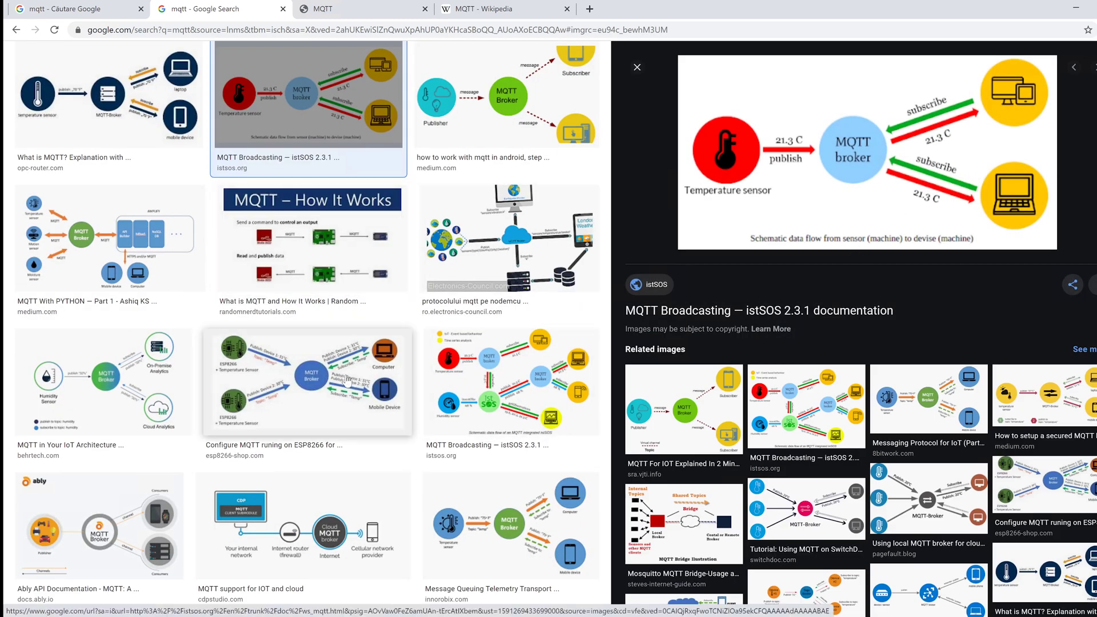
left_click(341, 382)
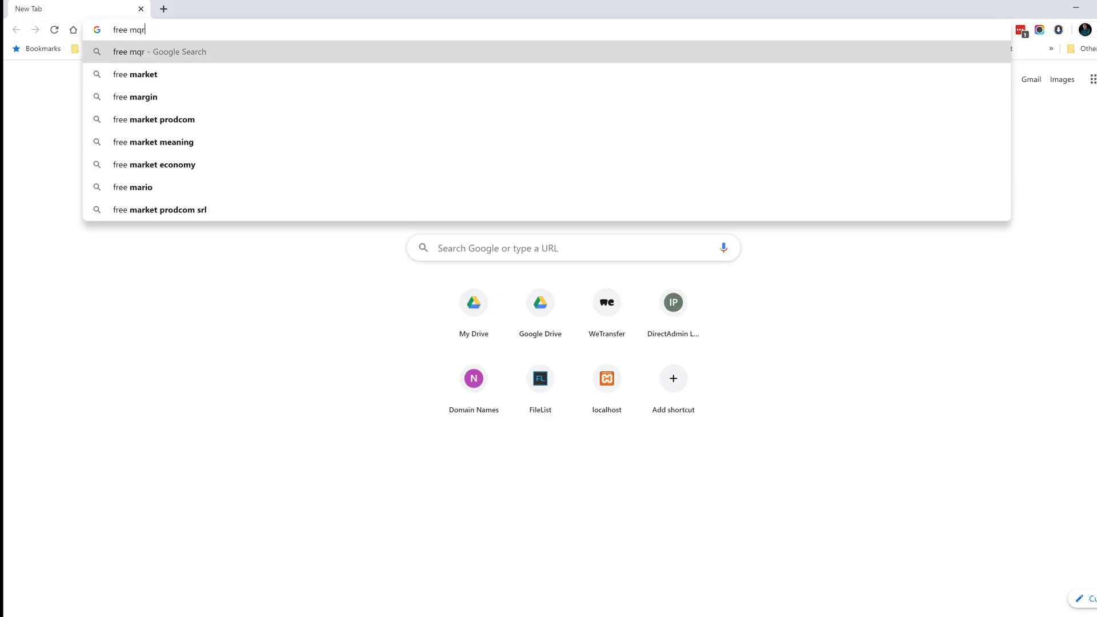
Search Google for 'free mqtt brokers' and open the CloudMQTT result in a background tab
type("t brokers")
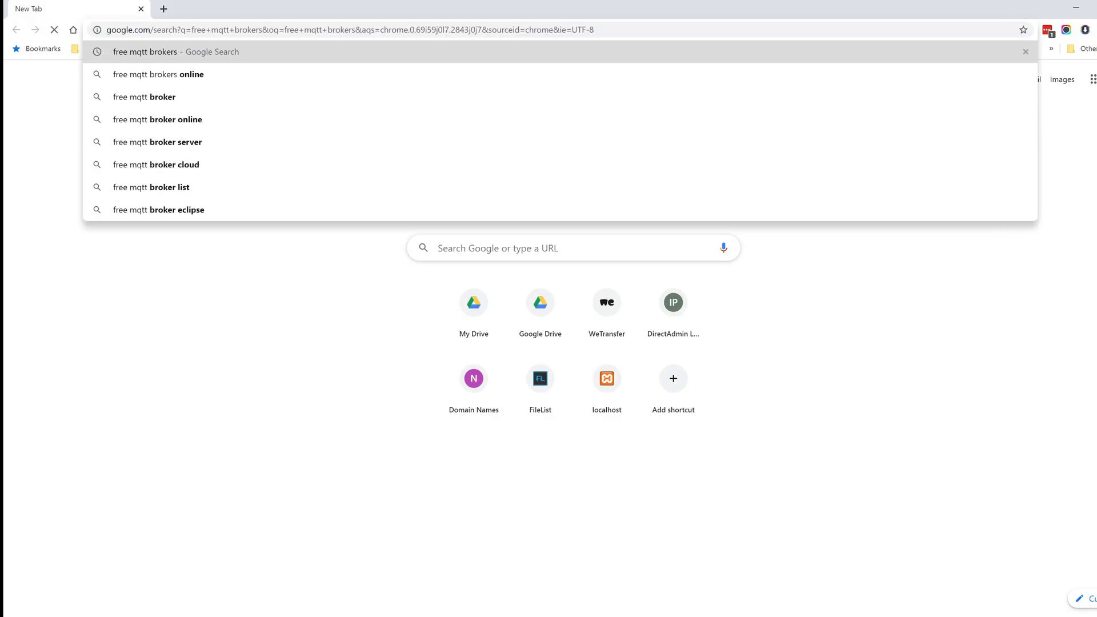
key("Return")
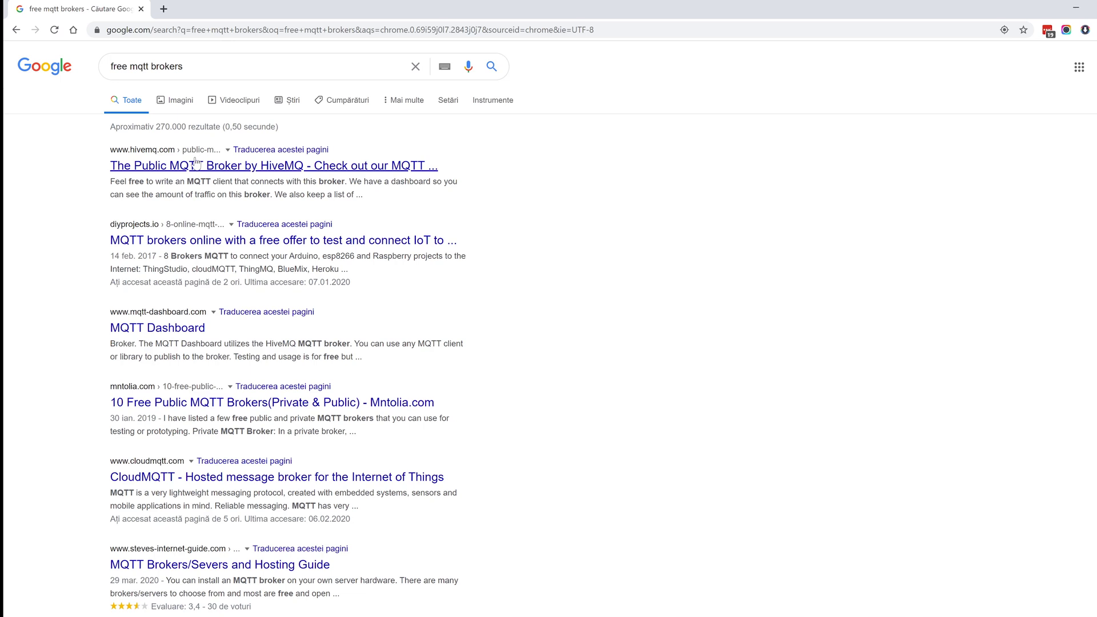
scroll(162, 327, "down", 3)
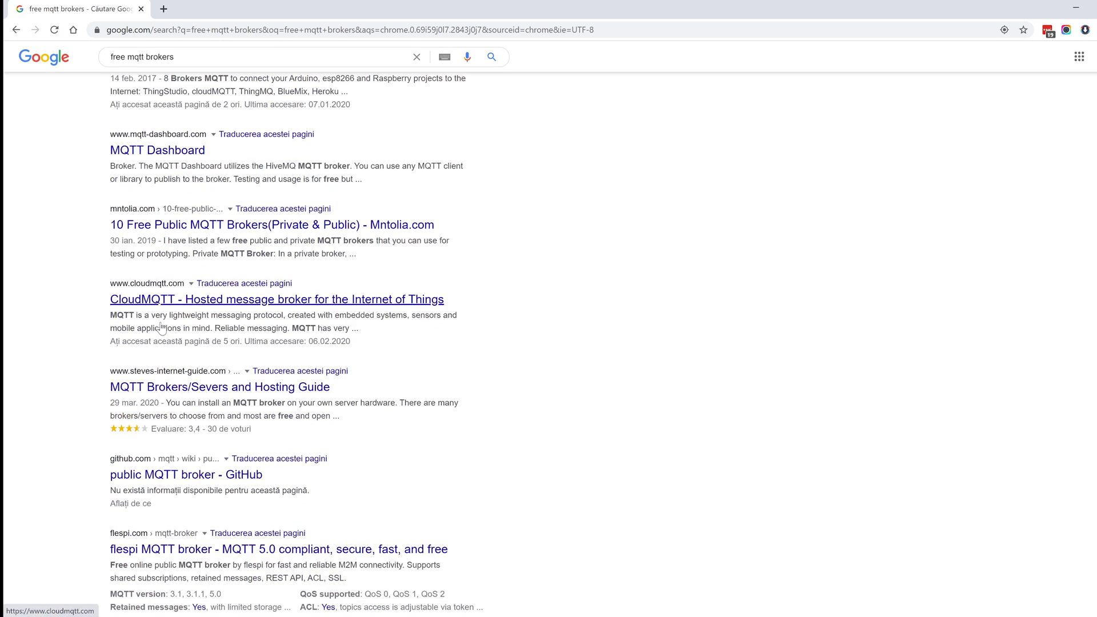
middle_click(163, 307)
middle_click(163, 306)
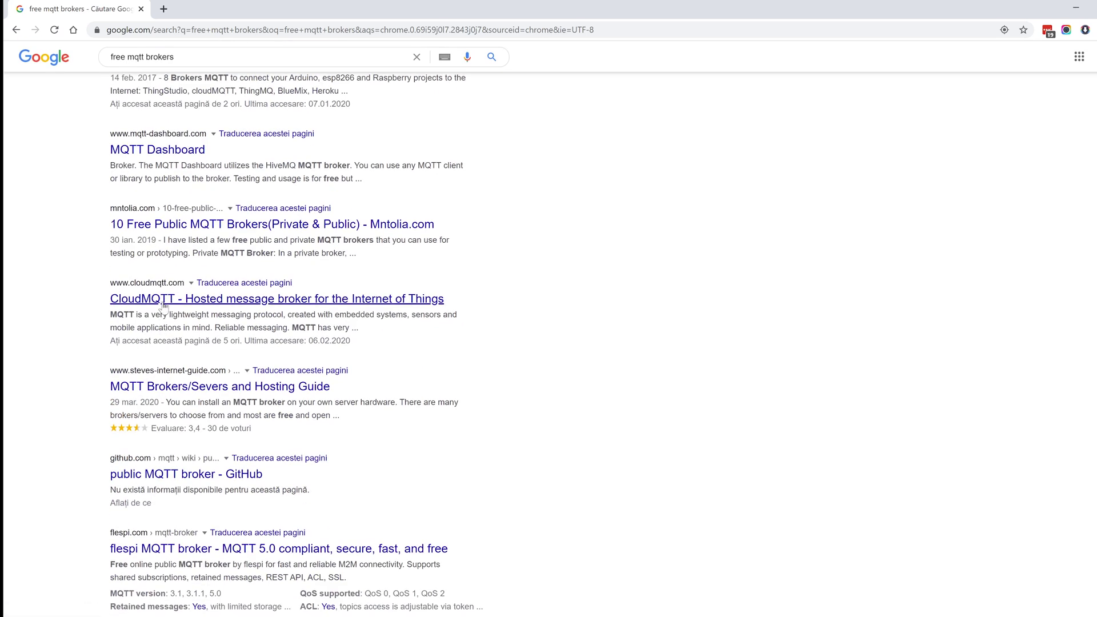
Scan the search results for any mention of 'adafruit'
scroll(163, 307, "down", 4)
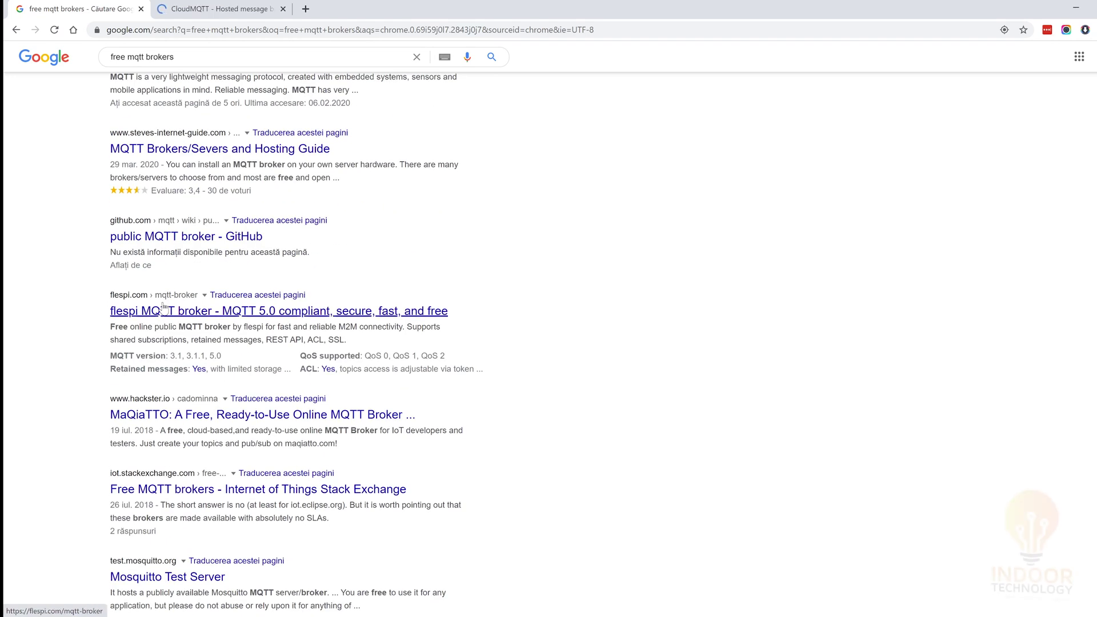
scroll(164, 309, "down", 5)
scroll(164, 309, "down", 5)
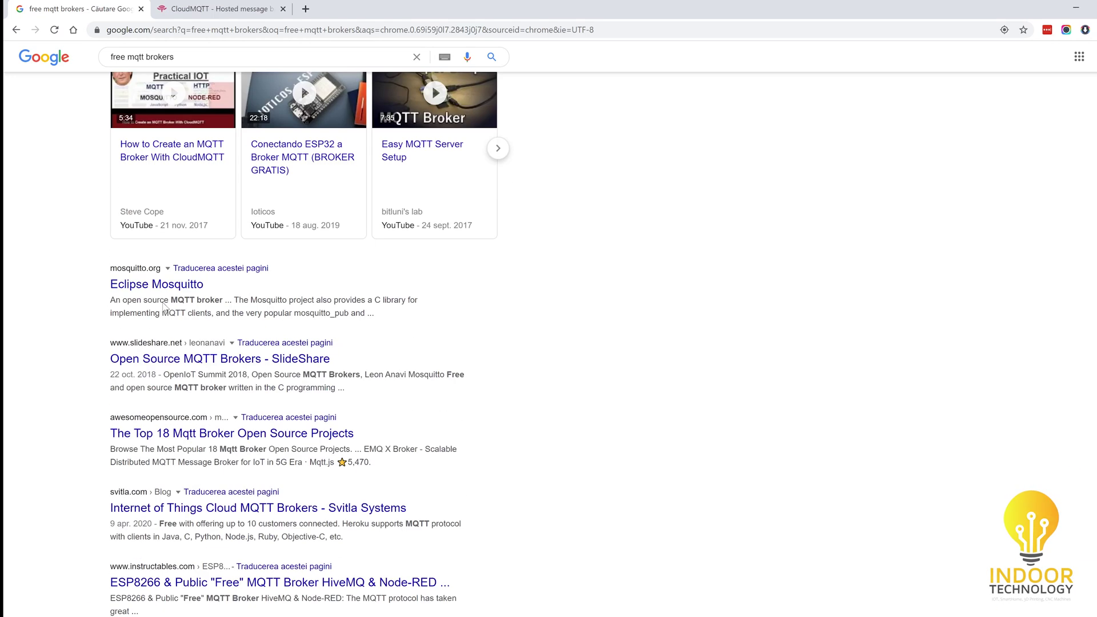
scroll(163, 309, "down", 5)
key("ctrl+f")
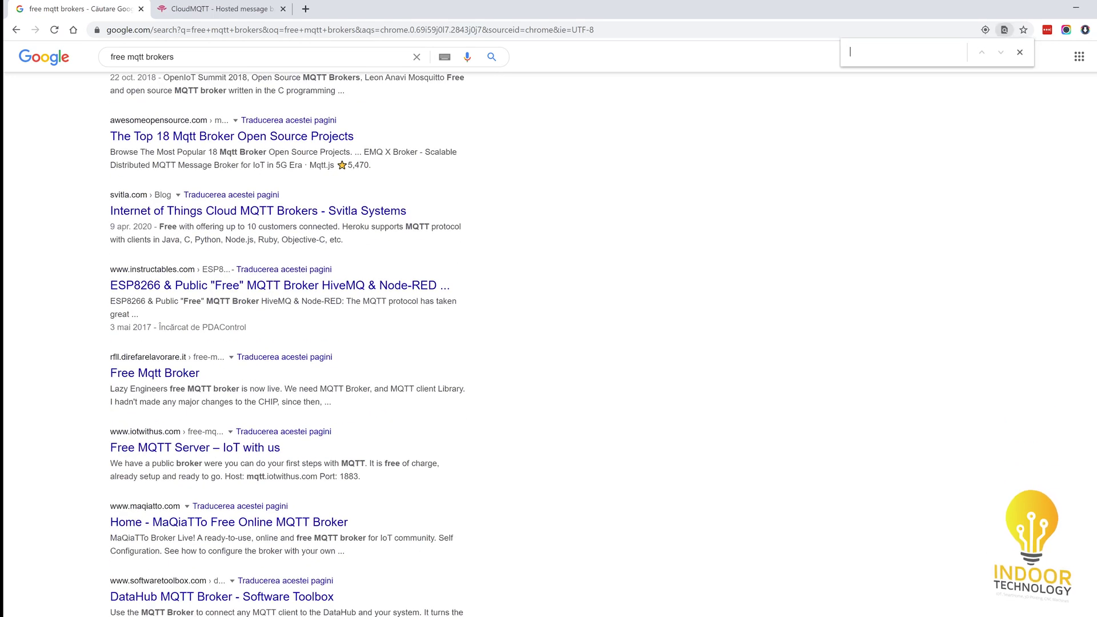
type("adafruit")
key("Escape")
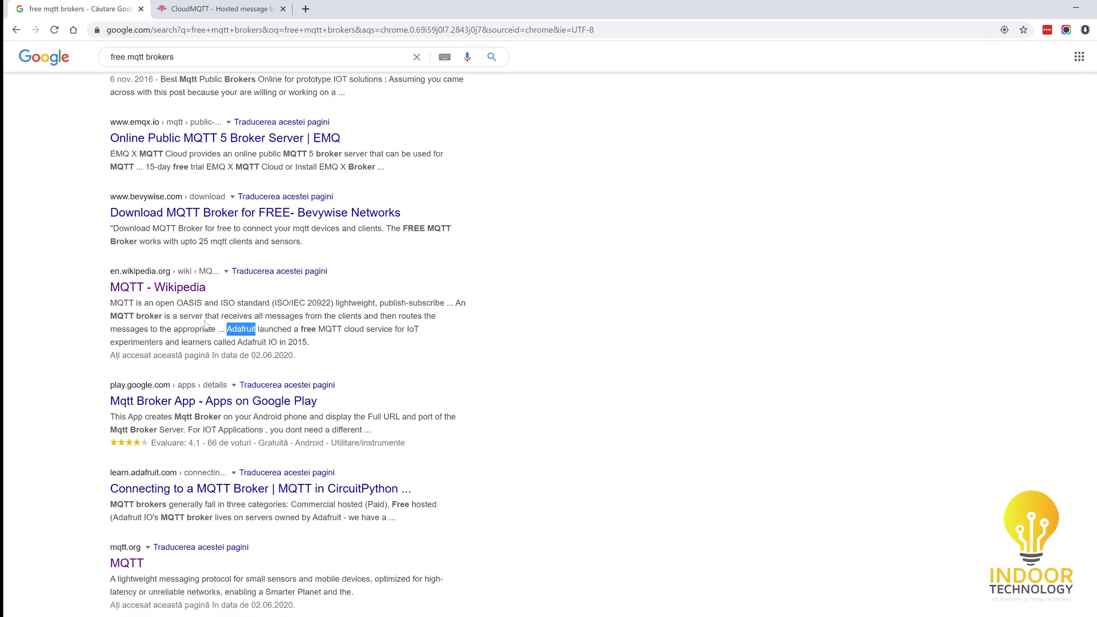
Find Adafruit's cloud service in the MQTT Wikipedia article, then open the Adafruit IO MQTT API reference
middle_click(160, 288)
key("ctrl+Tab")
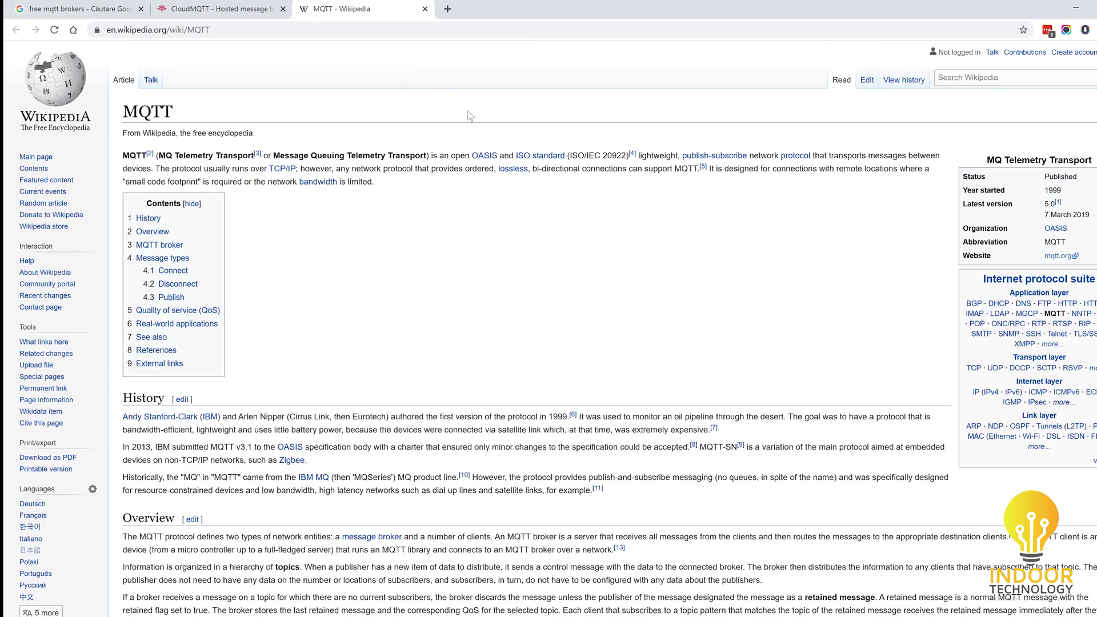
key("ctrl+f")
type("adafruit")
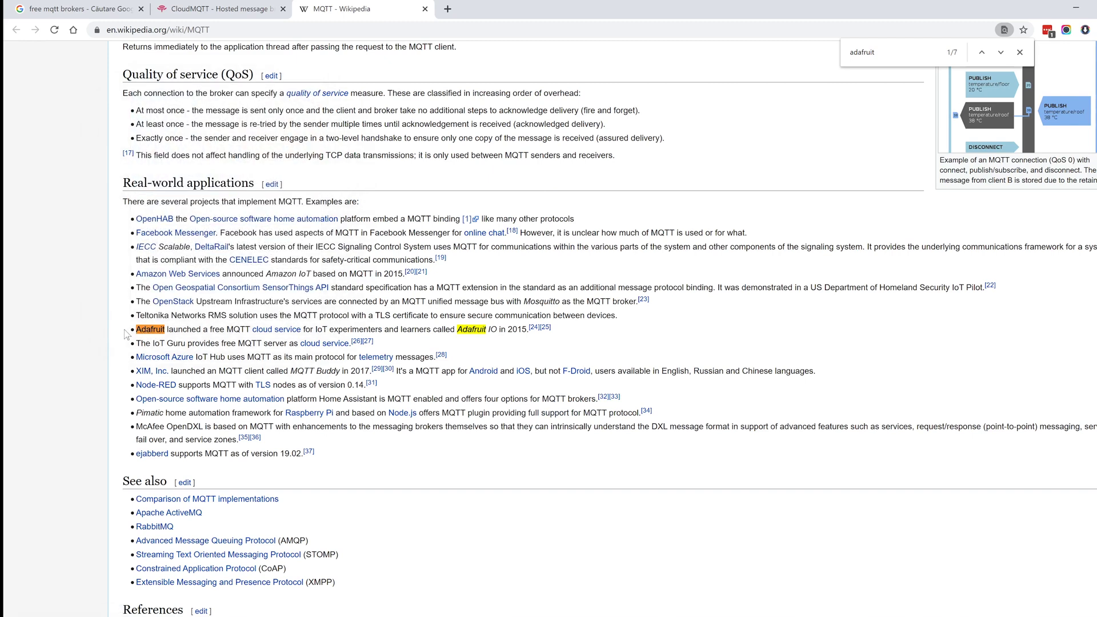
left_click_drag(125, 330, 335, 330)
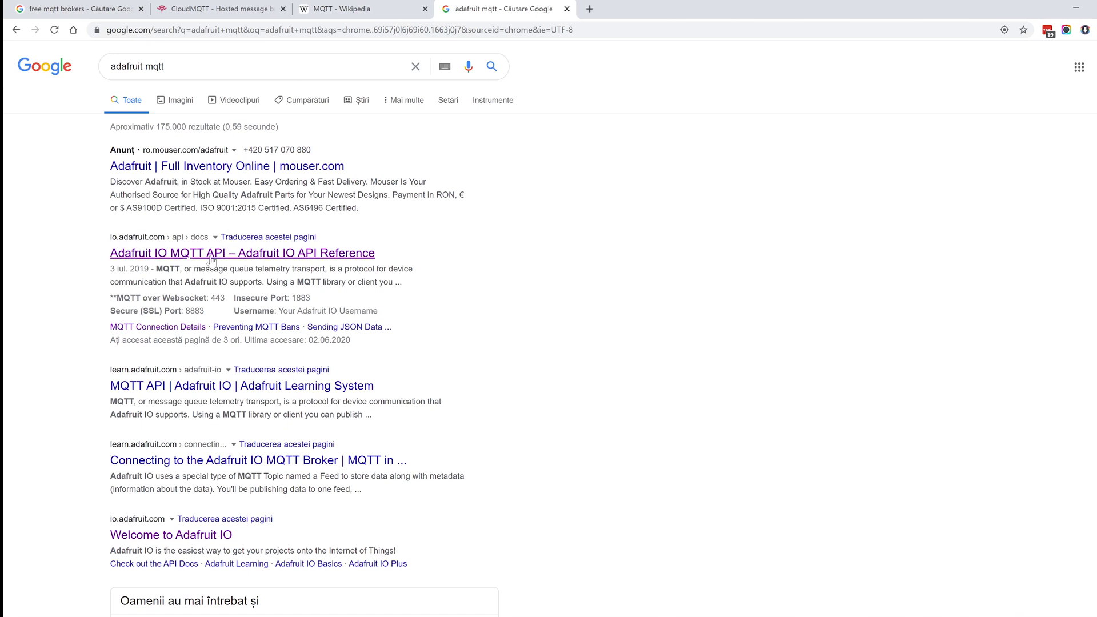
left_click(222, 253)
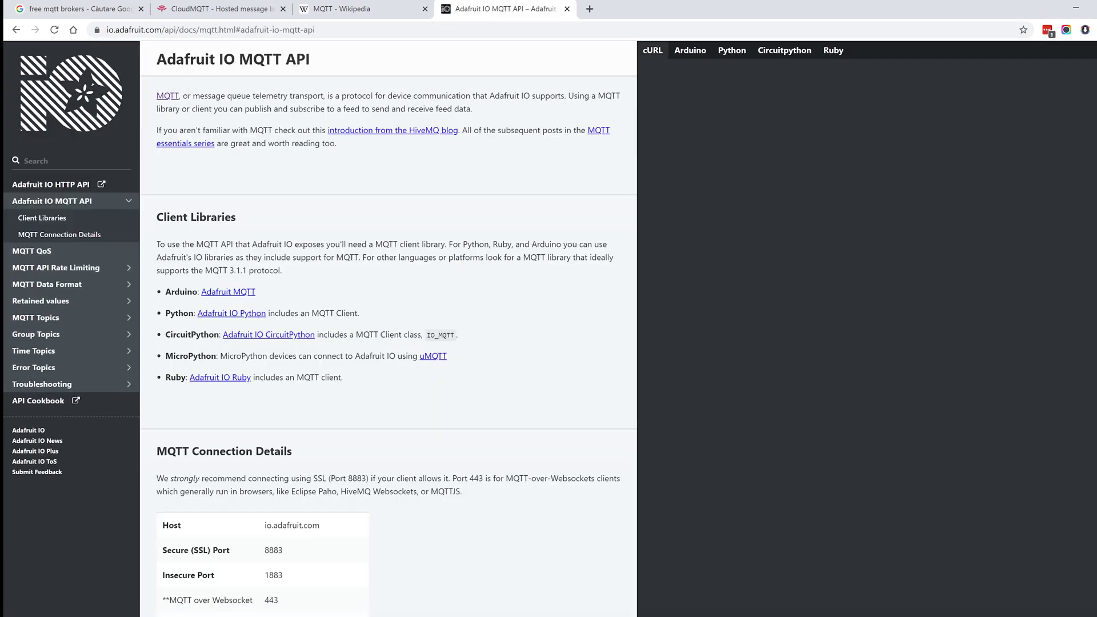
Browse the MQTT API docs, then go to io.adafruit.com
scroll(502, 255, "down", 10)
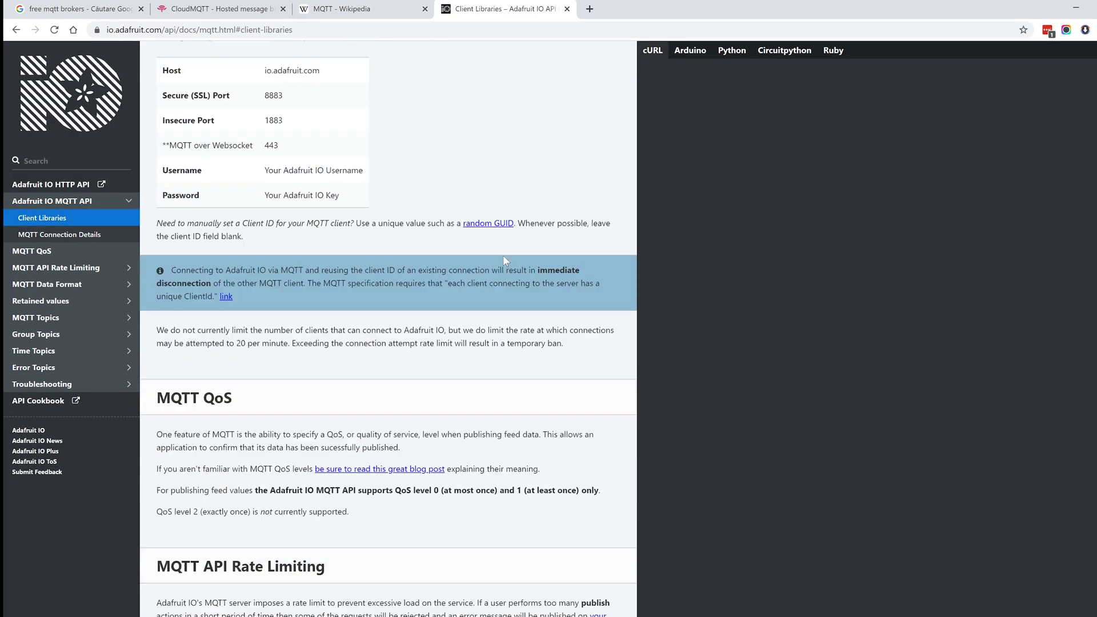
scroll(507, 262, "down", 13)
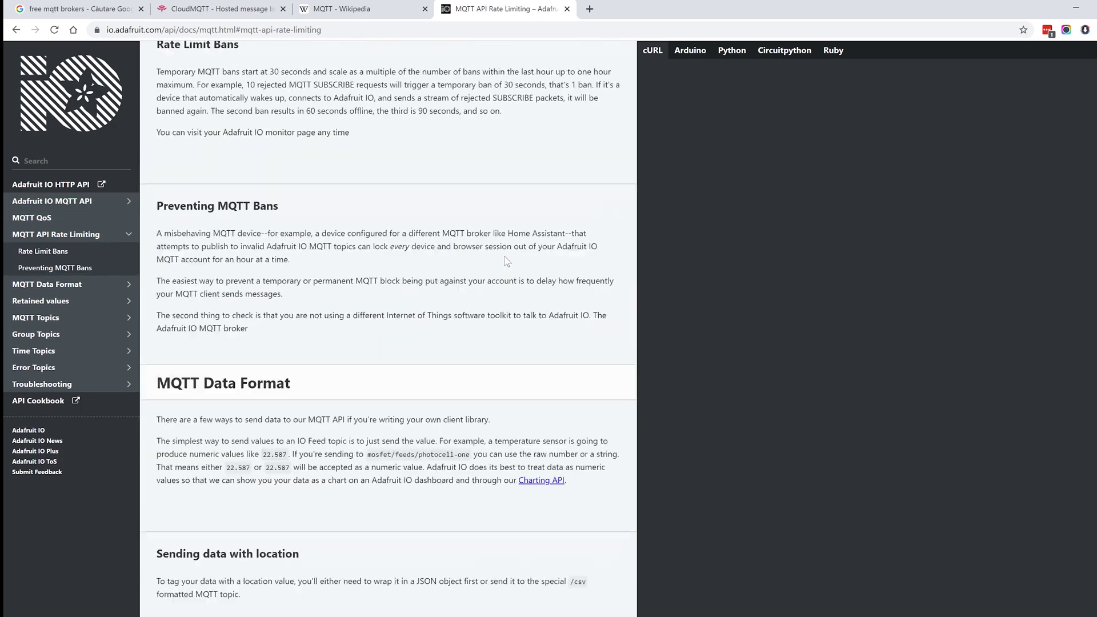
scroll(507, 262, "down", 10)
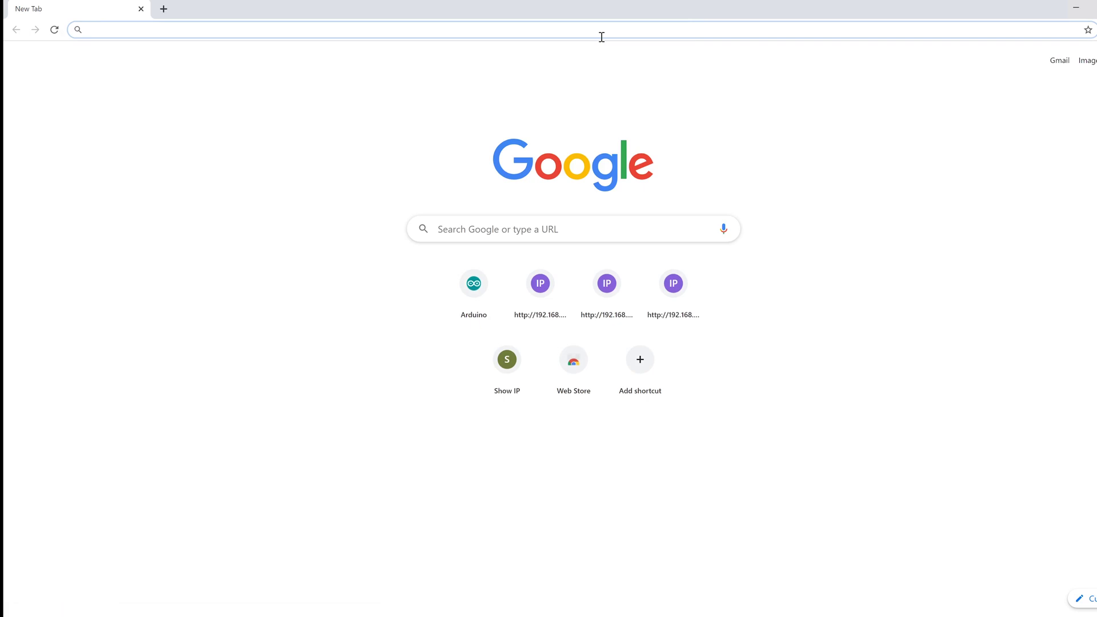
type("io")
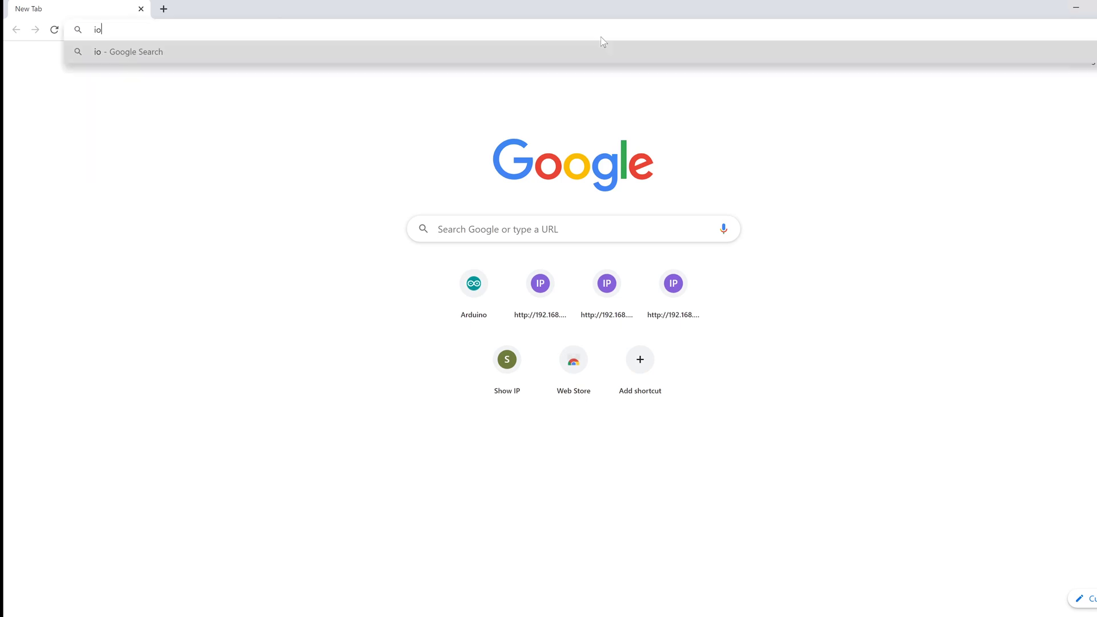
type(".adafruit.com")
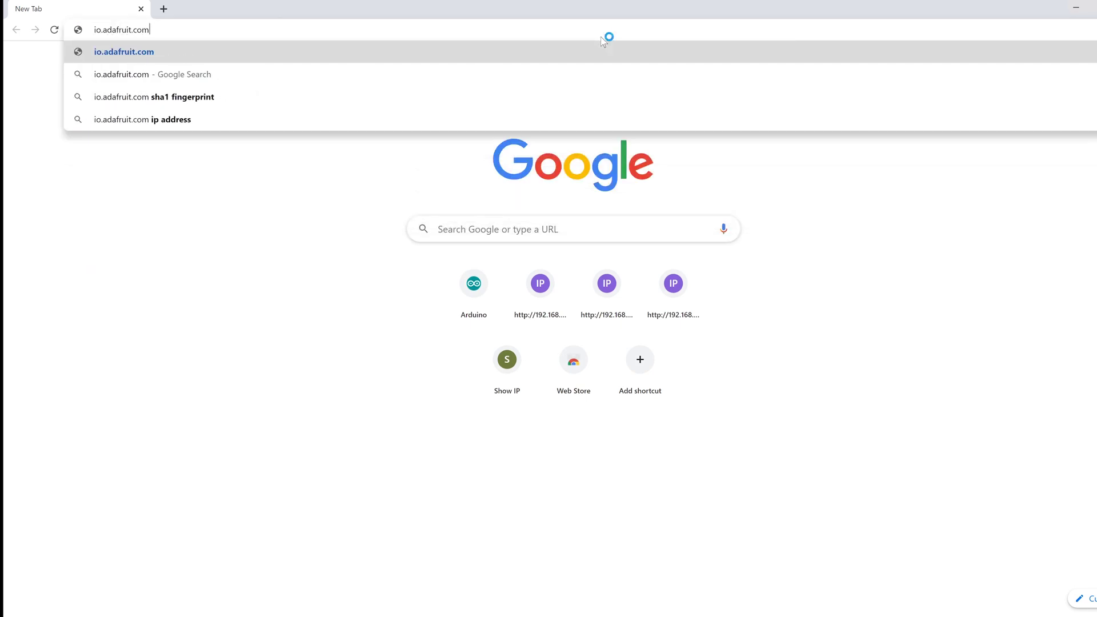
key("Return")
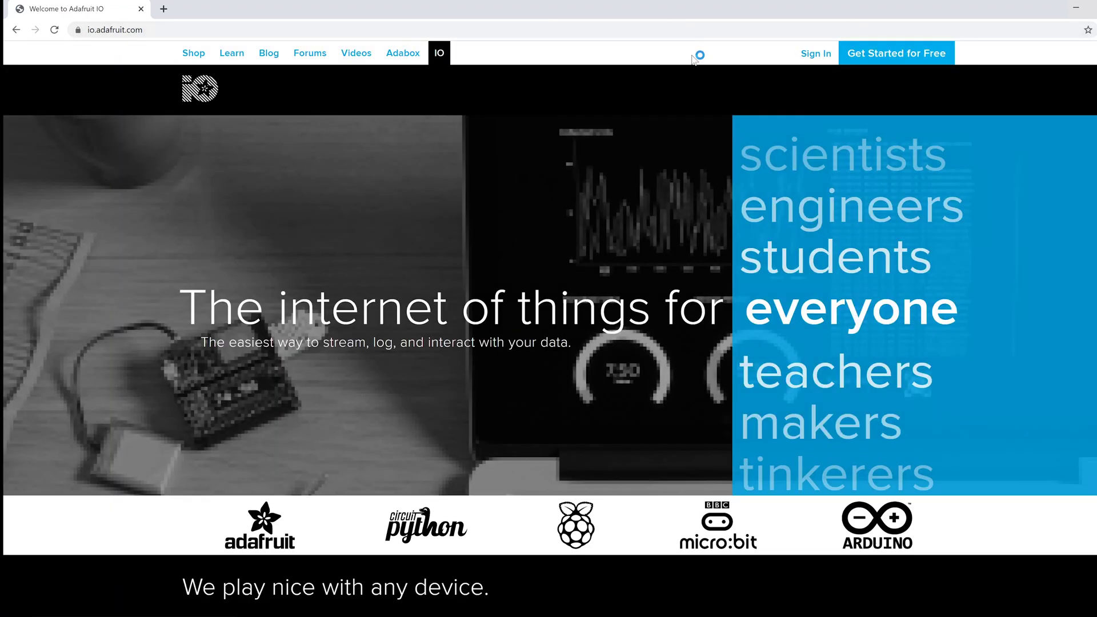
Sign in to Adafruit IO and view all feeds
left_click(900, 60)
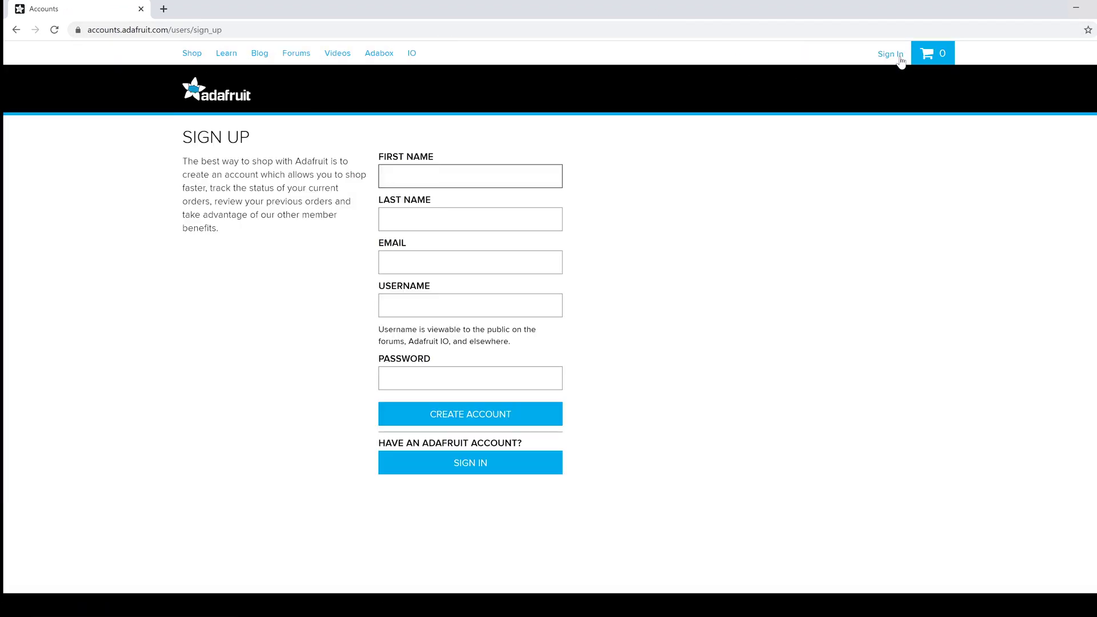
left_click(891, 55)
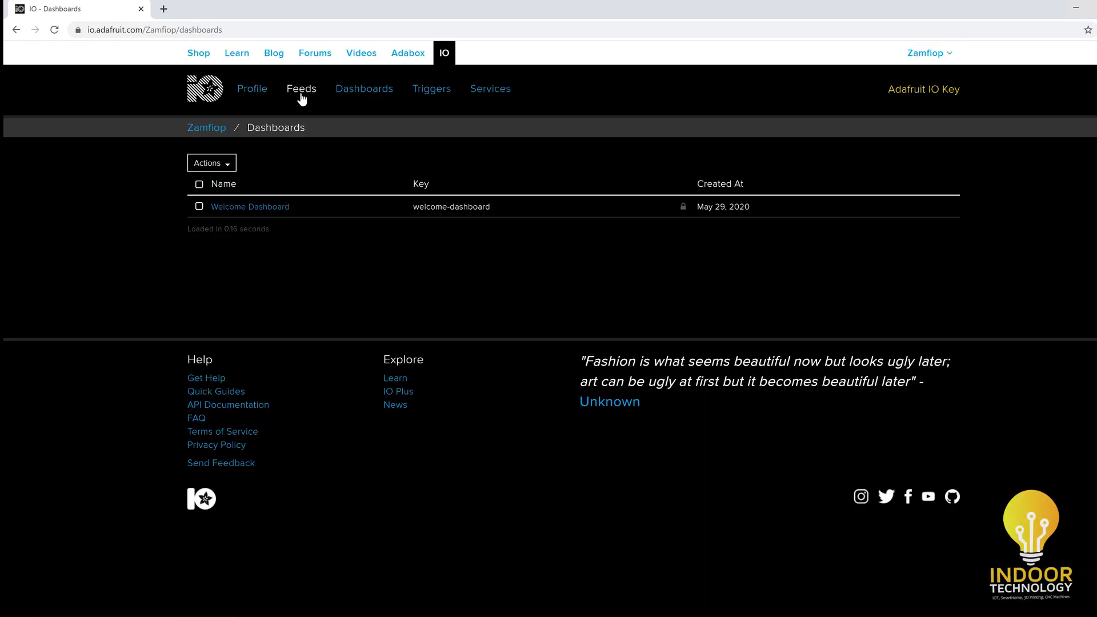
mouse_move(299, 96)
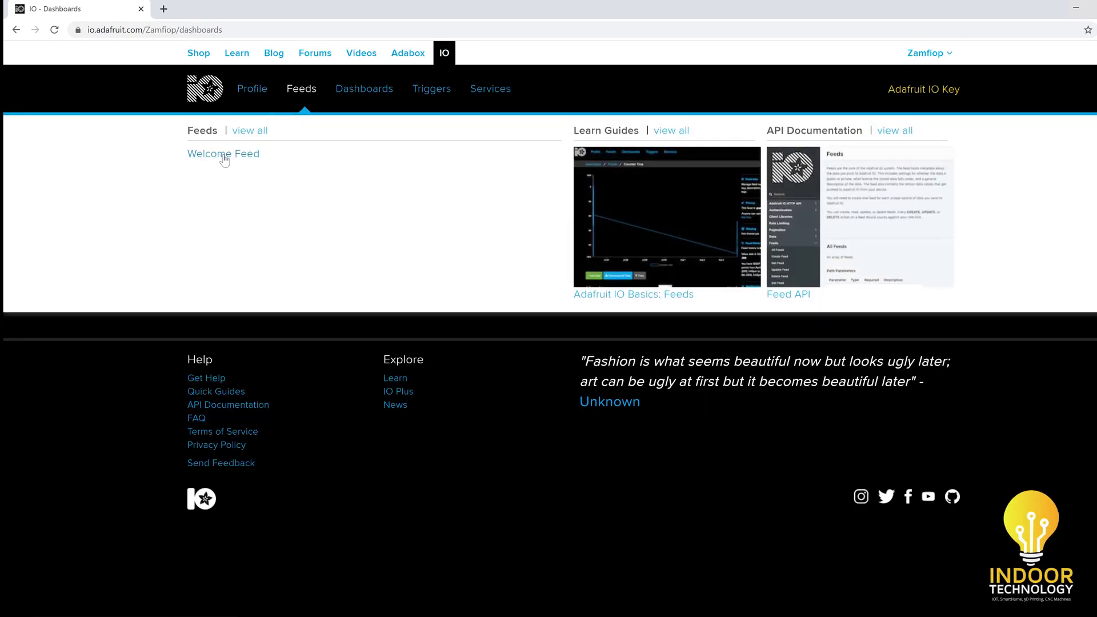
left_click(260, 131)
Create a new feed named 'Computer Button' and open its page
left_click(212, 164)
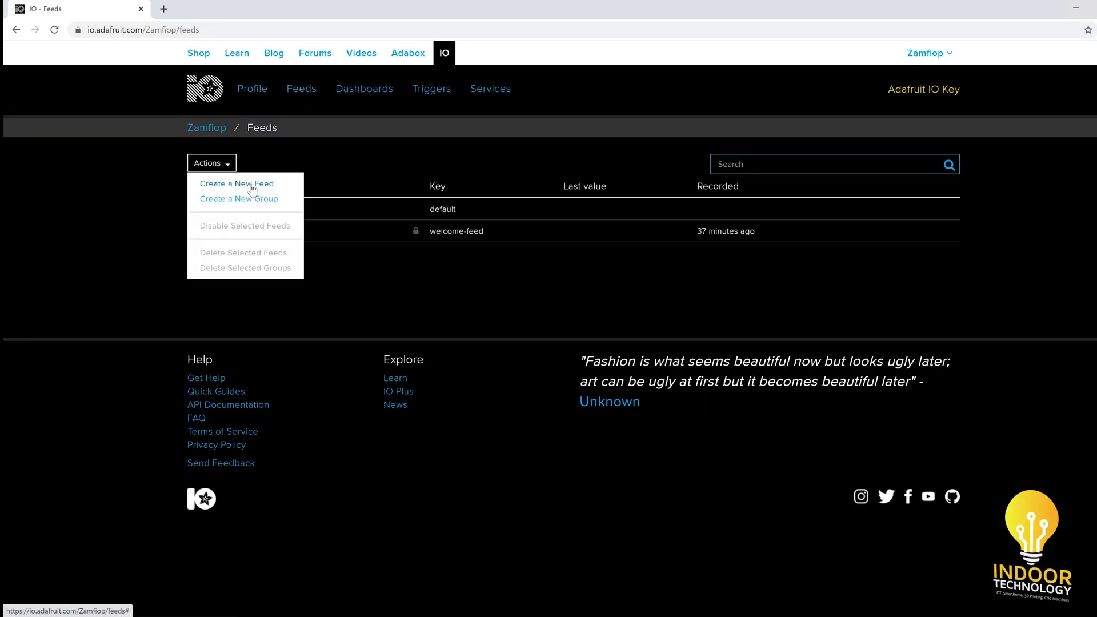
left_click(252, 184)
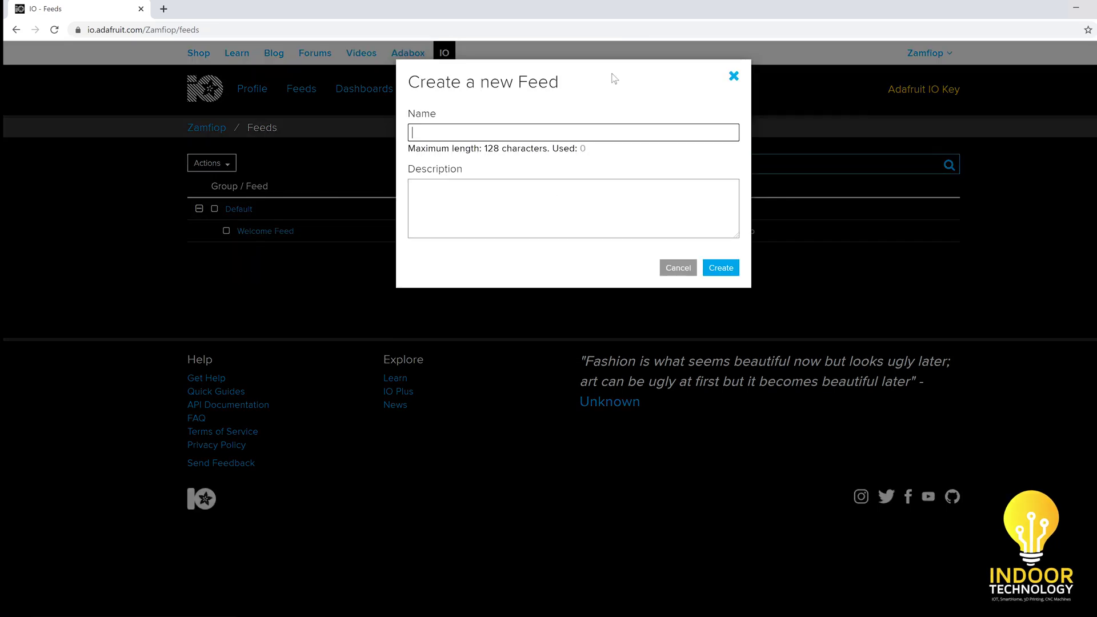
type("Computer Button")
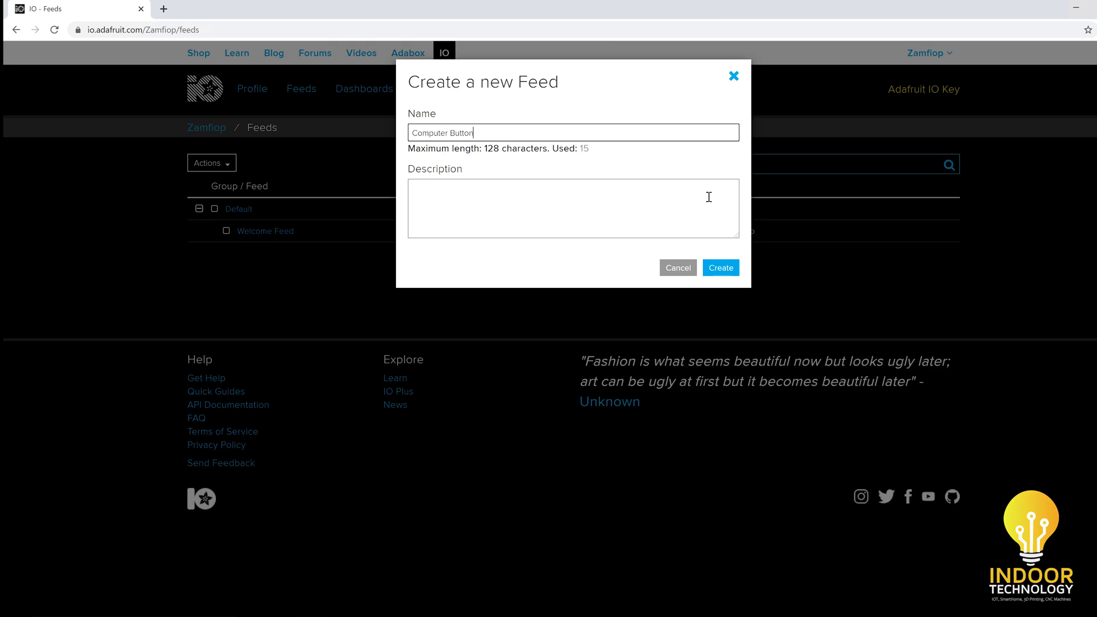
left_click(721, 268)
left_click(267, 230)
Create an 'Indoor Technology' dashboard from the dashboards list and open it
mouse_move(389, 93)
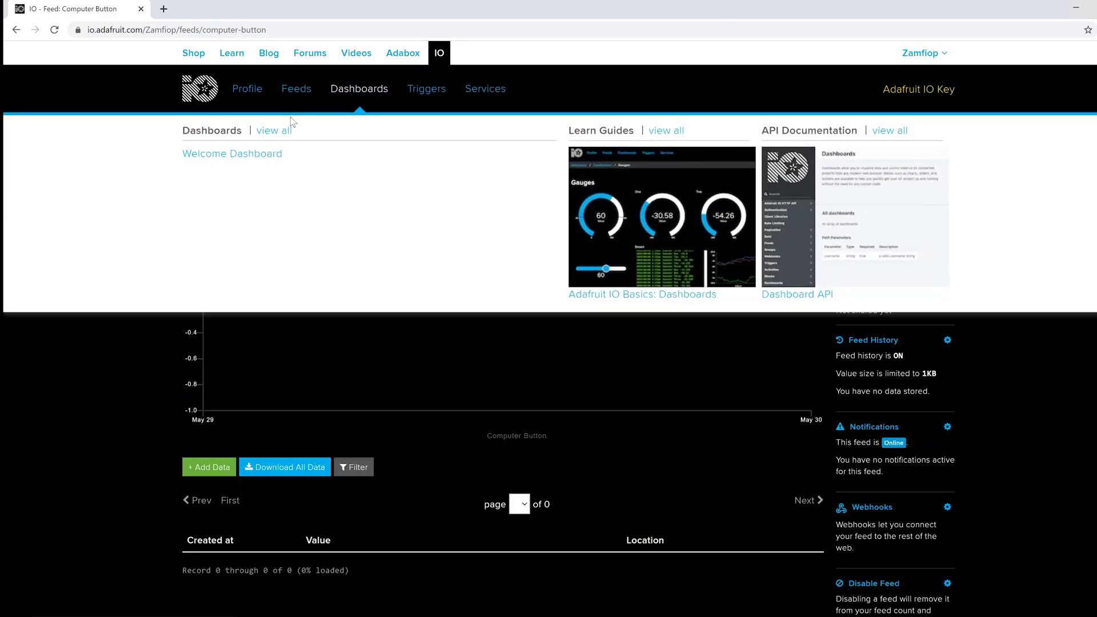
left_click(275, 131)
left_click(207, 168)
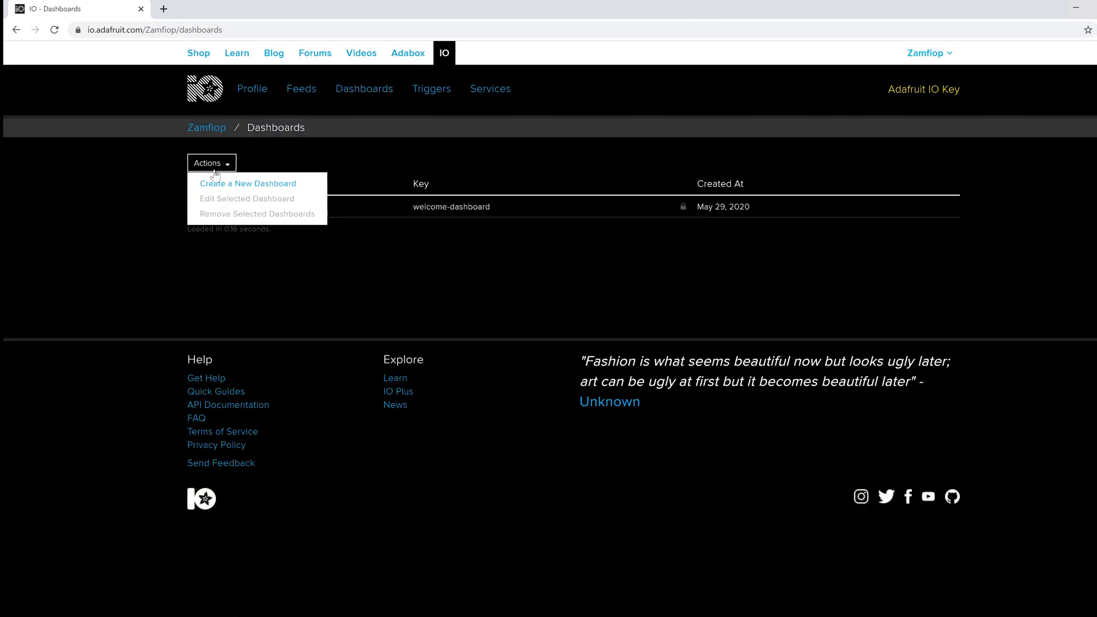
left_click(226, 185)
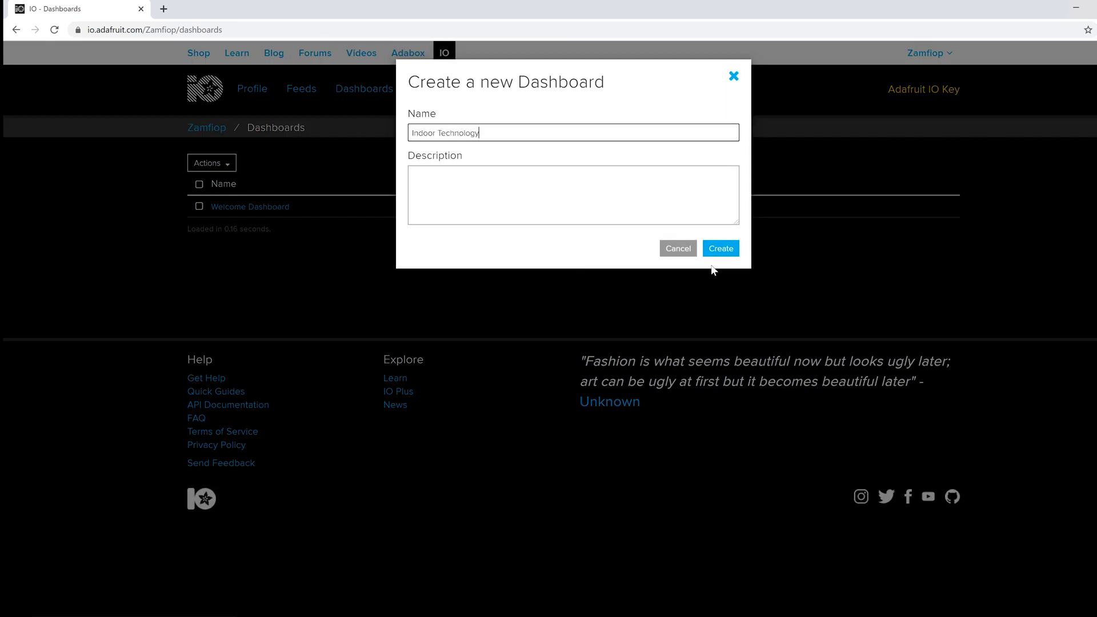
left_click(721, 249)
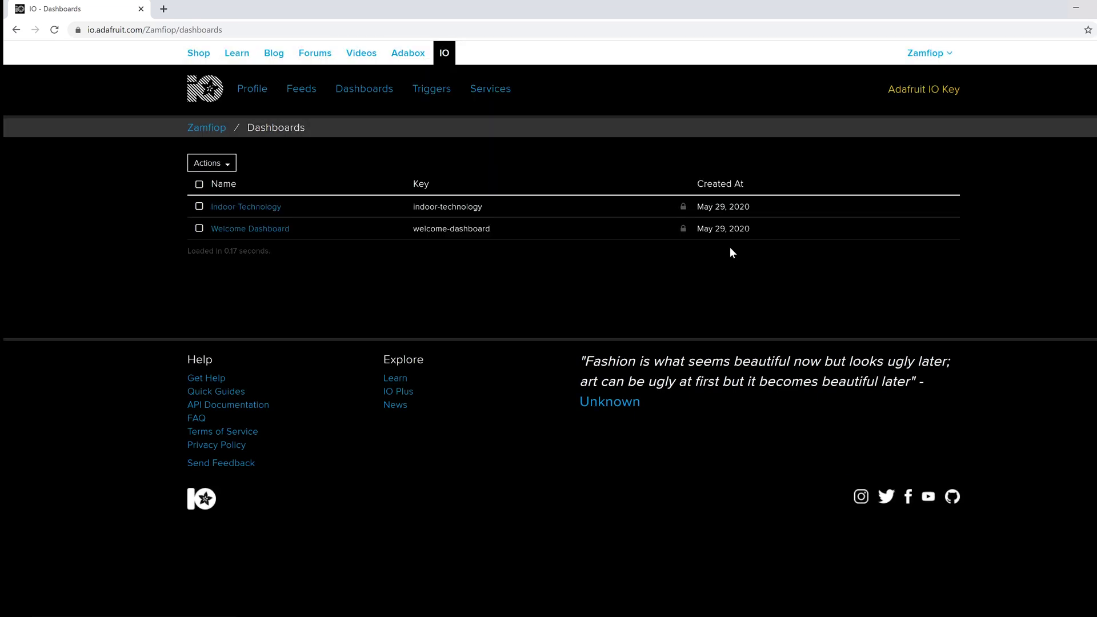
left_click(245, 210)
left_click(867, 158)
Add a Momentary Button block linked to the Computer Button feed
left_click(867, 168)
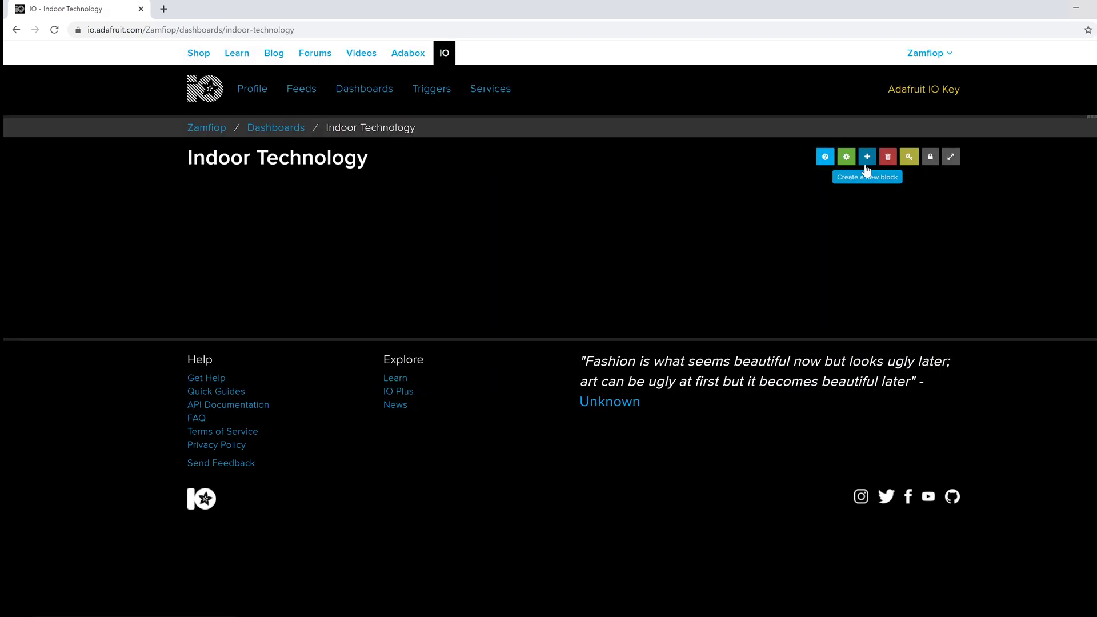
left_click(867, 165)
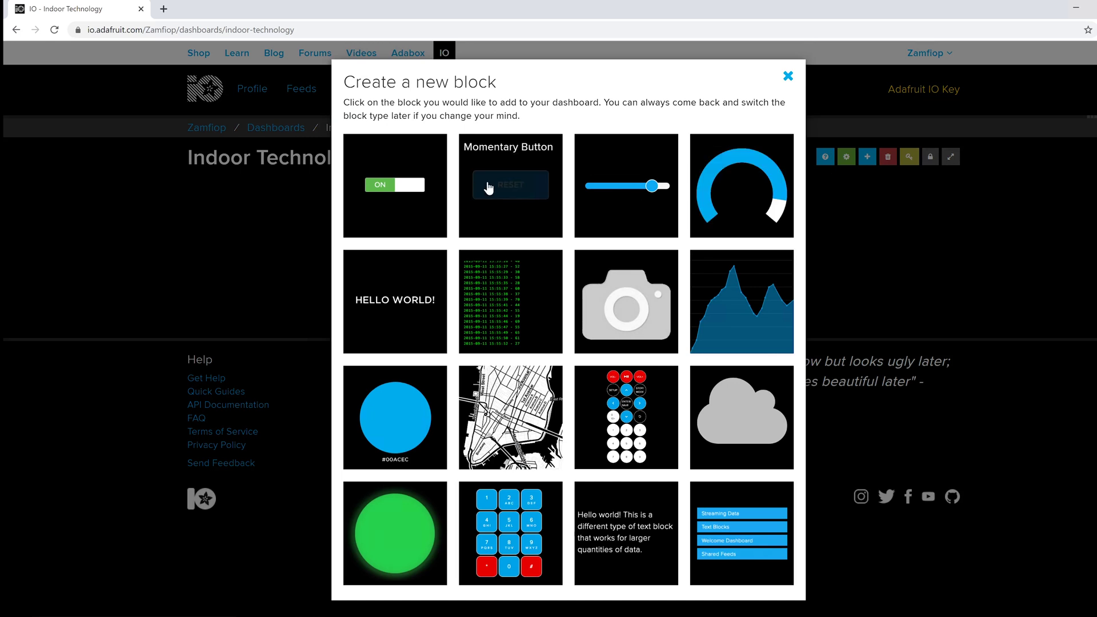
left_click(516, 186)
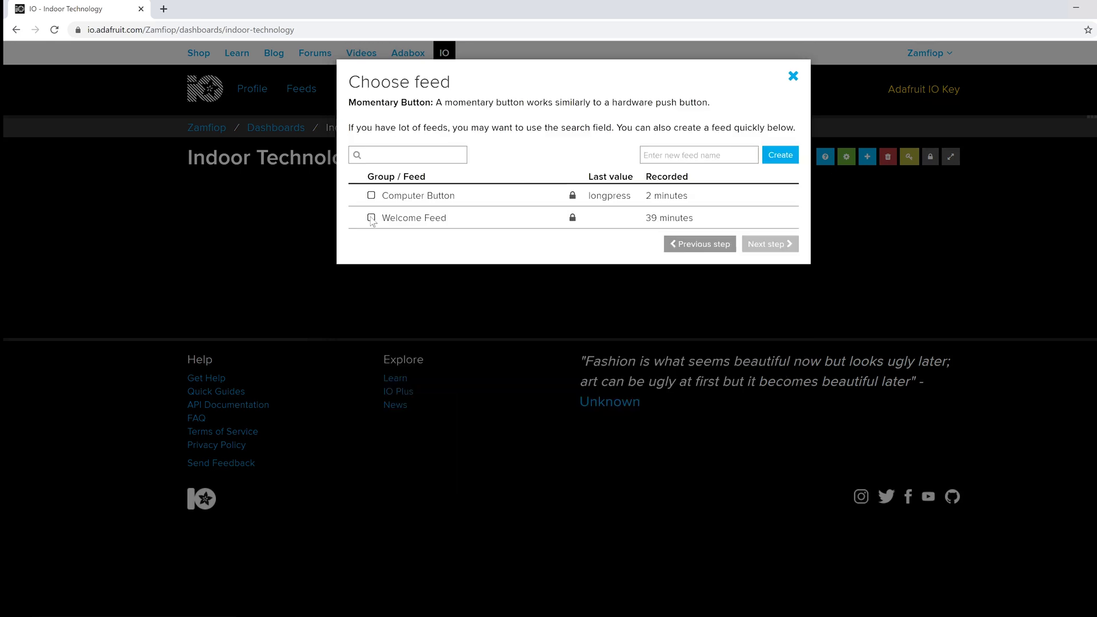
left_click(371, 196)
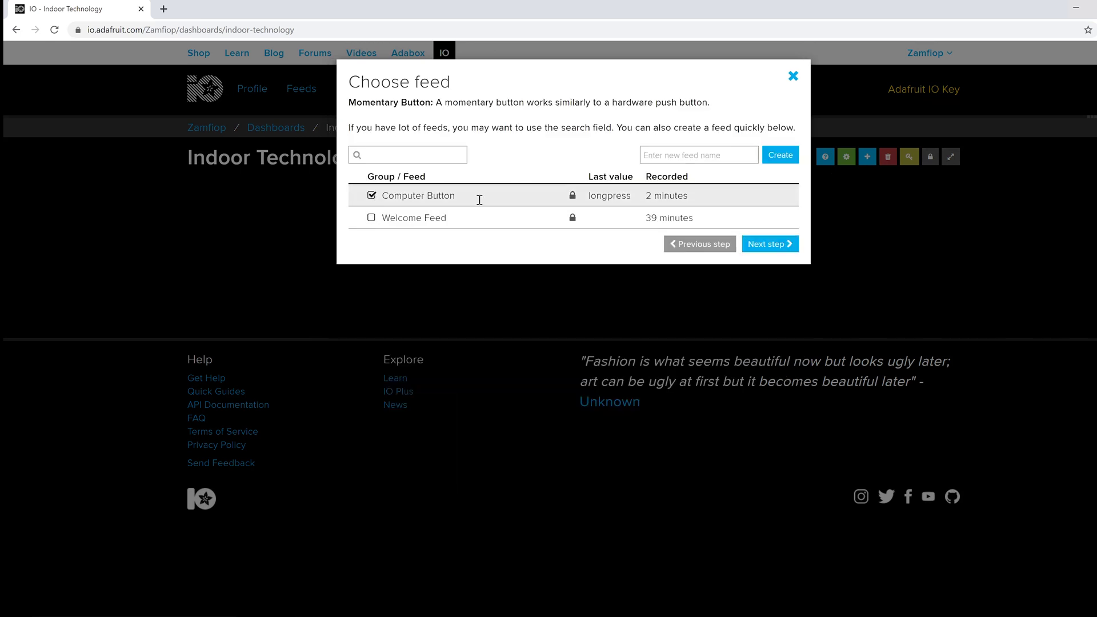
left_click(791, 244)
Set button text 'Press', press value 'press', empty release value, and create the block
double_click(438, 217)
type("Press")
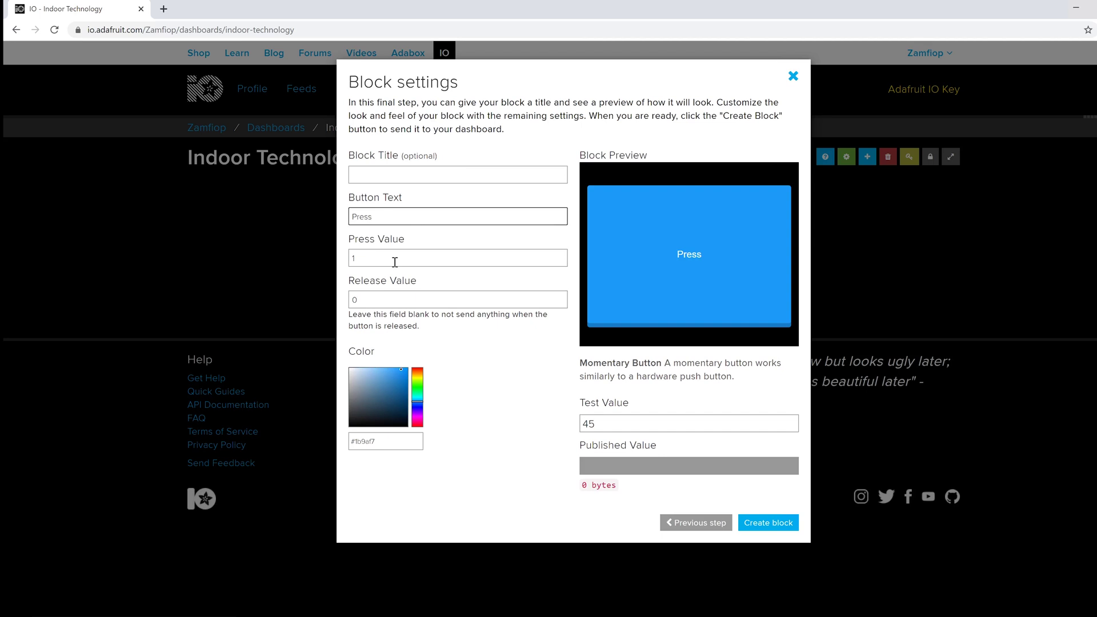
left_click(395, 262)
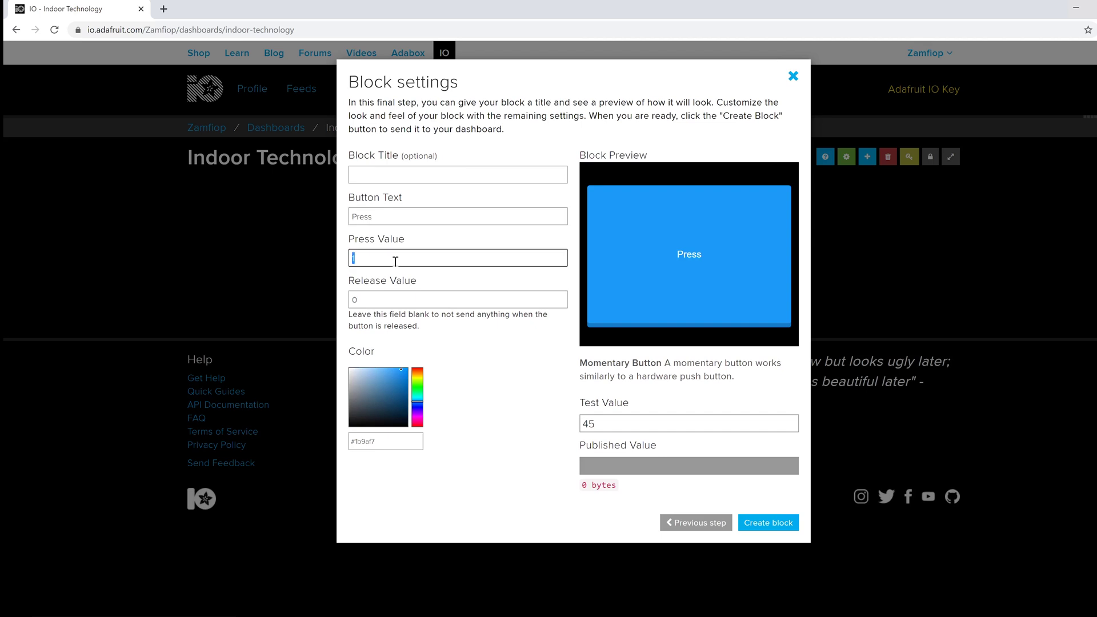
type("press")
left_click(381, 299)
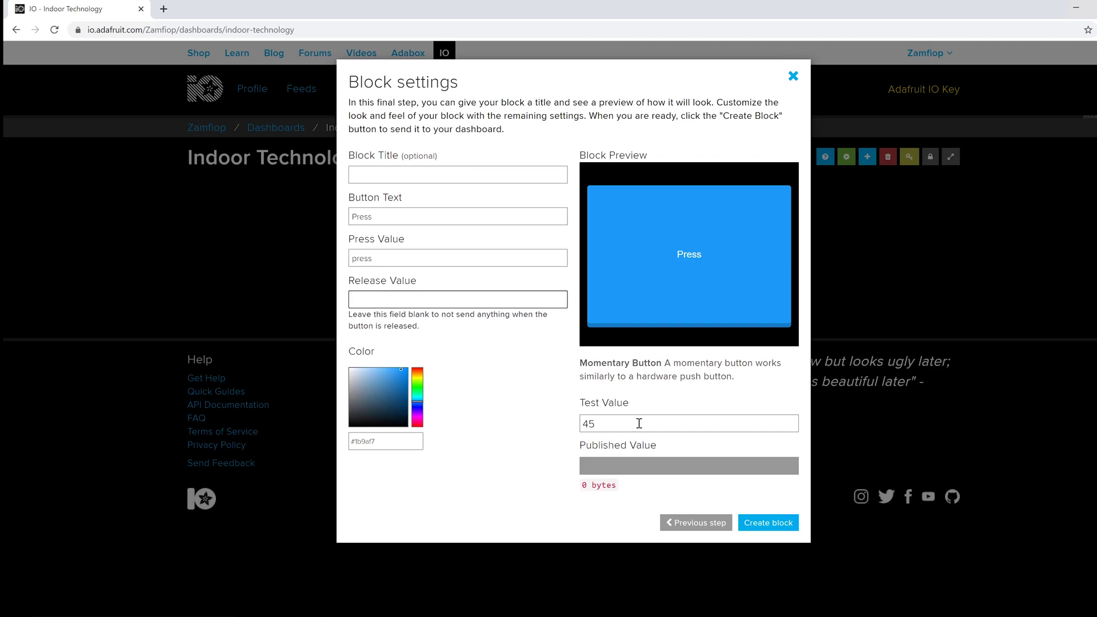
left_click(778, 523)
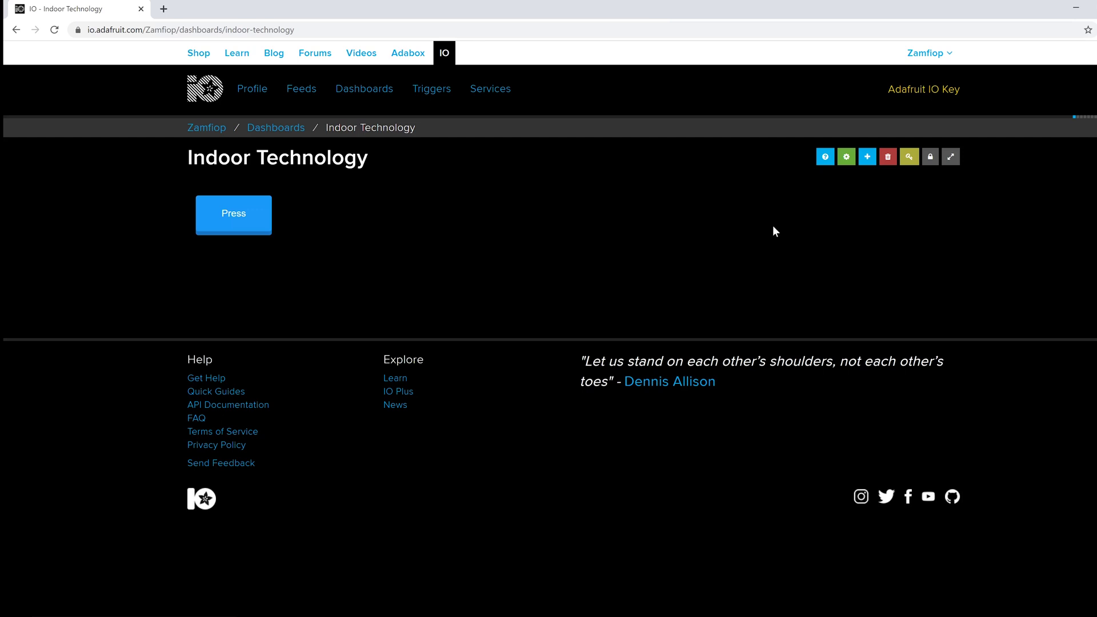
Add another Momentary Button block linked to the Computer Button feed
left_click(867, 156)
left_click(542, 185)
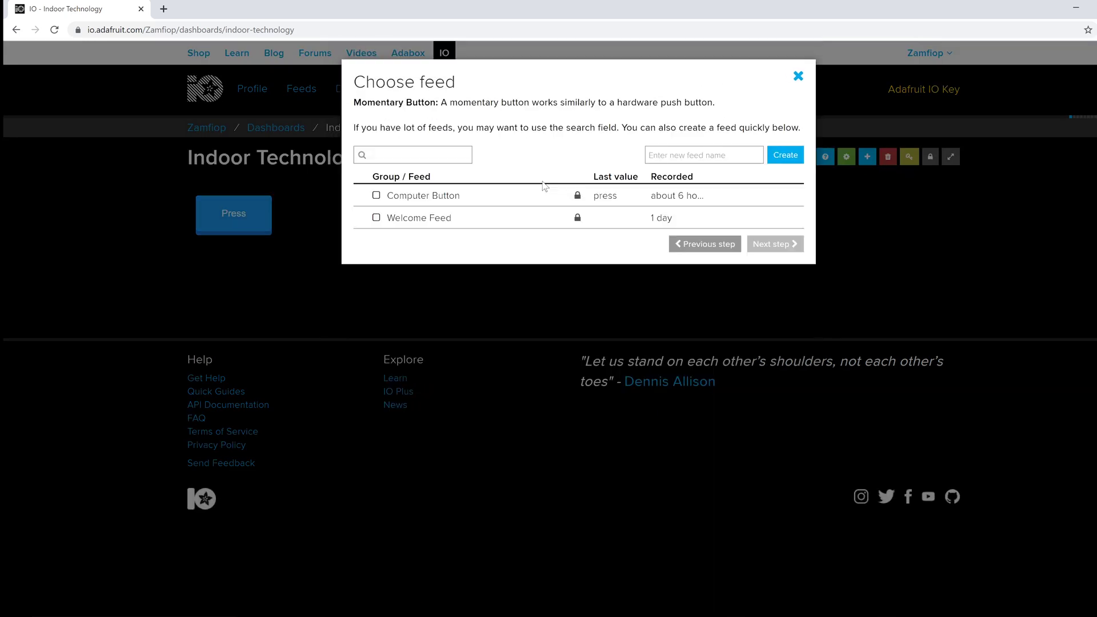
left_click(375, 196)
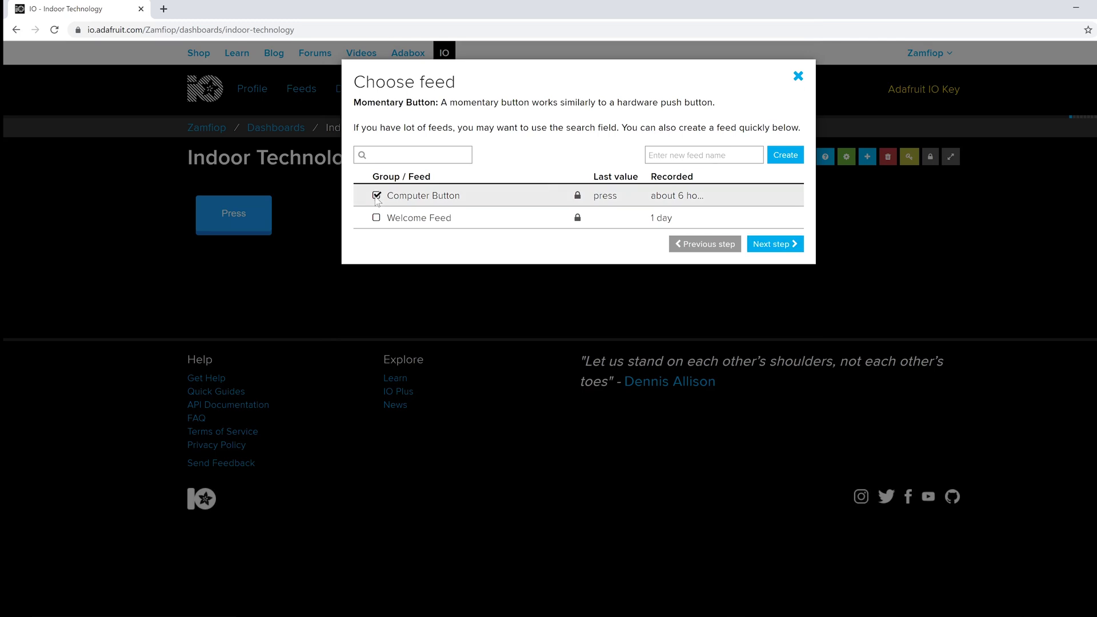
left_click(786, 246)
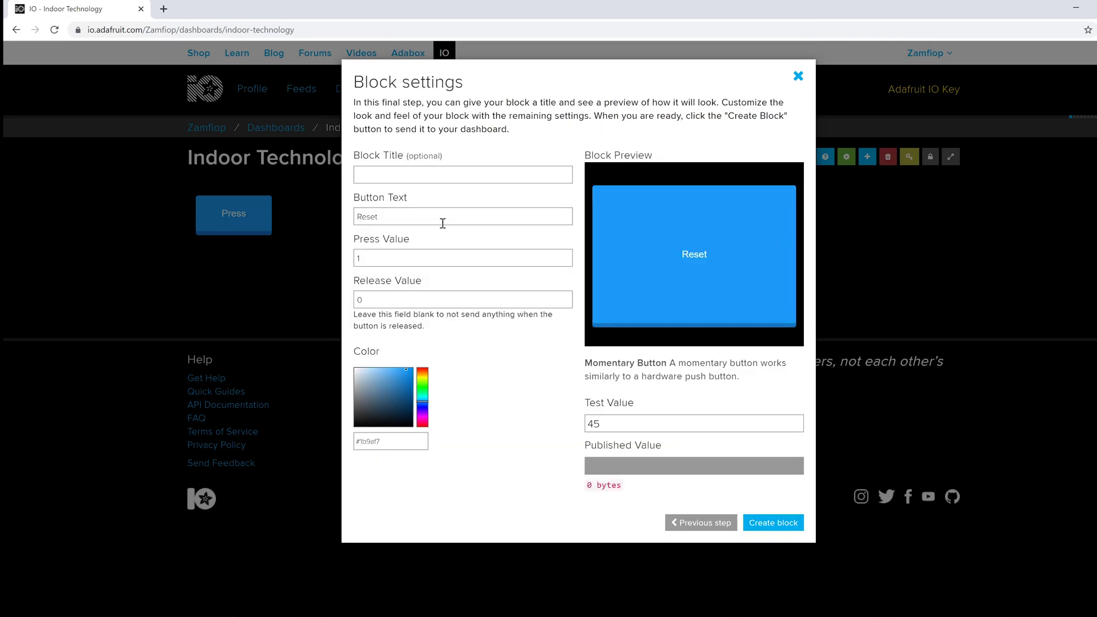
Label it 'Hard Shutdown' with press value 'longpress' and no release value, then create it
left_click(414, 221)
key("BackSpace")
key("BackSpace")
key("BackSpace")
key("BackSpace")
key("BackSpace")
type("Hard Shutdown")
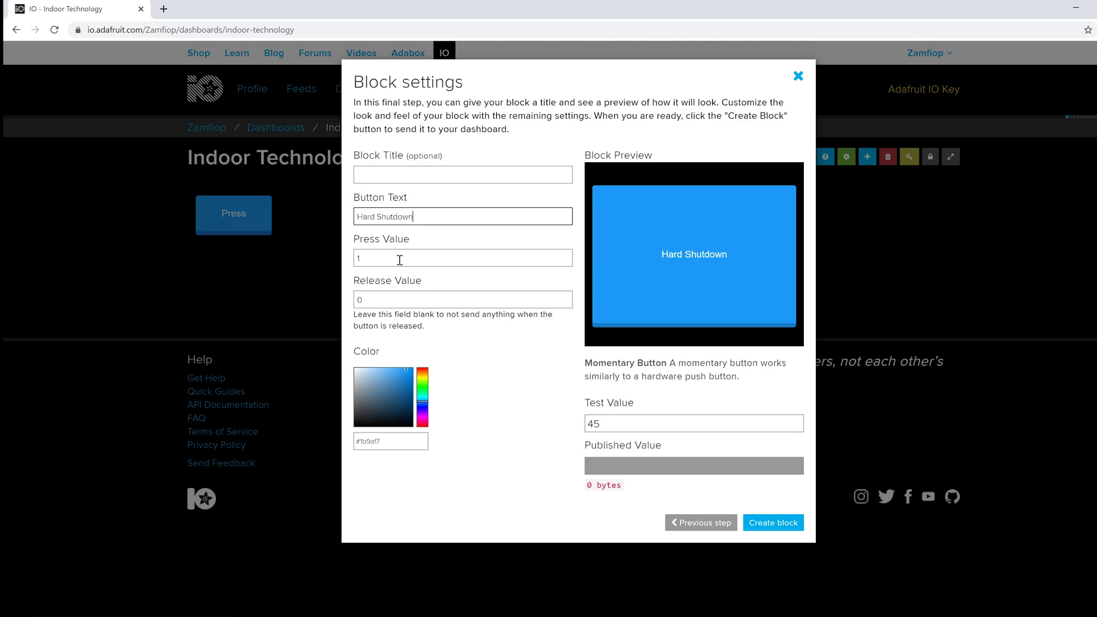
left_click(399, 263)
key("BackSpace")
type("longpress")
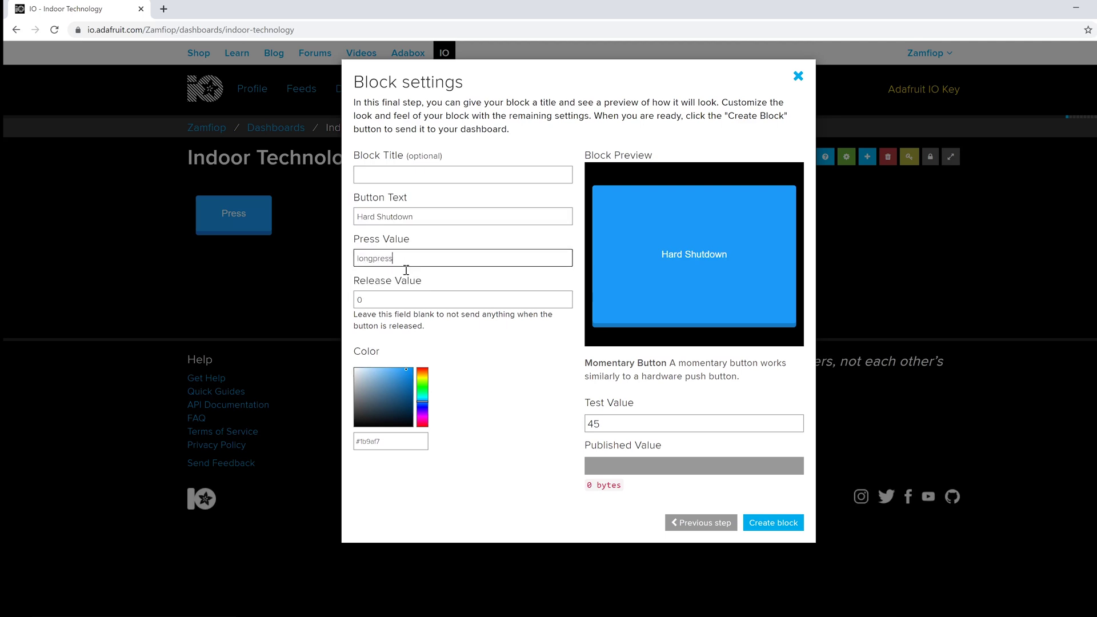
left_click(397, 298)
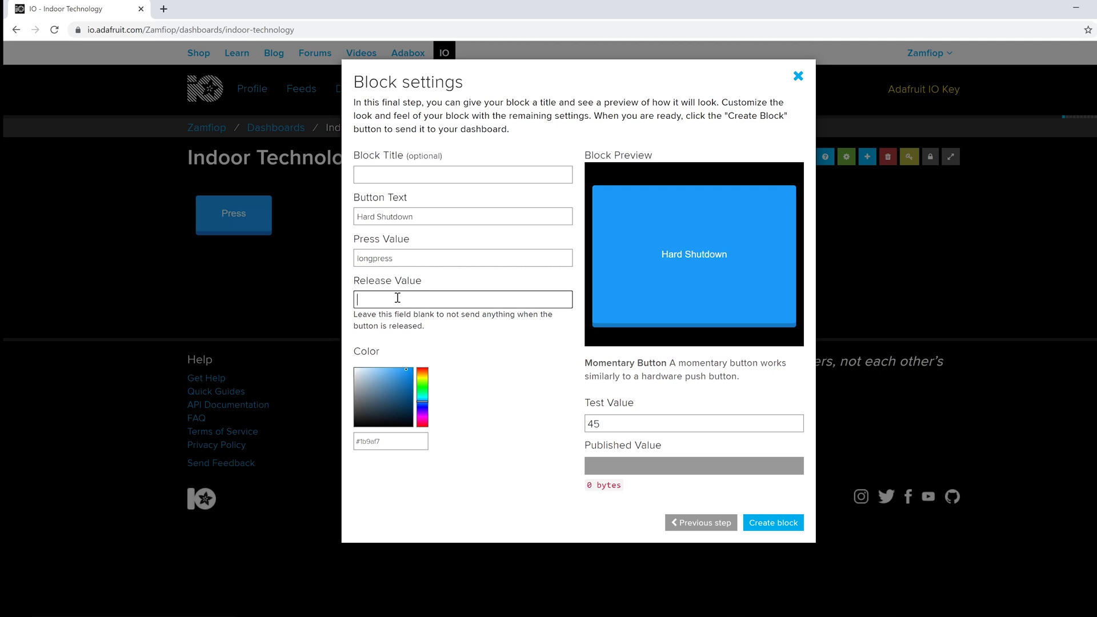
left_click(765, 522)
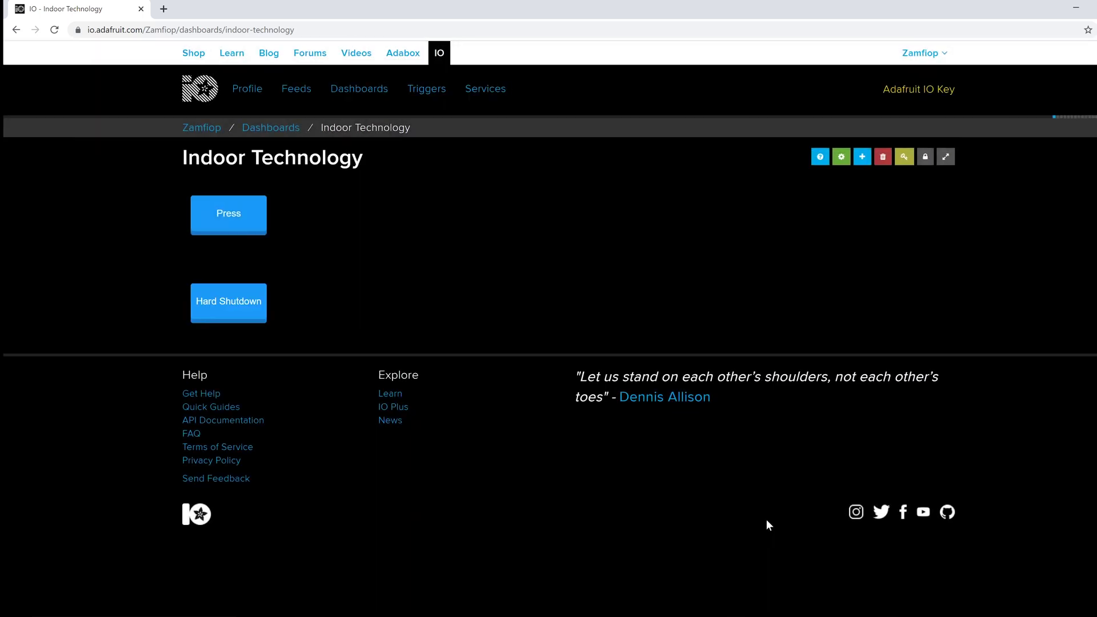
left_click(862, 157)
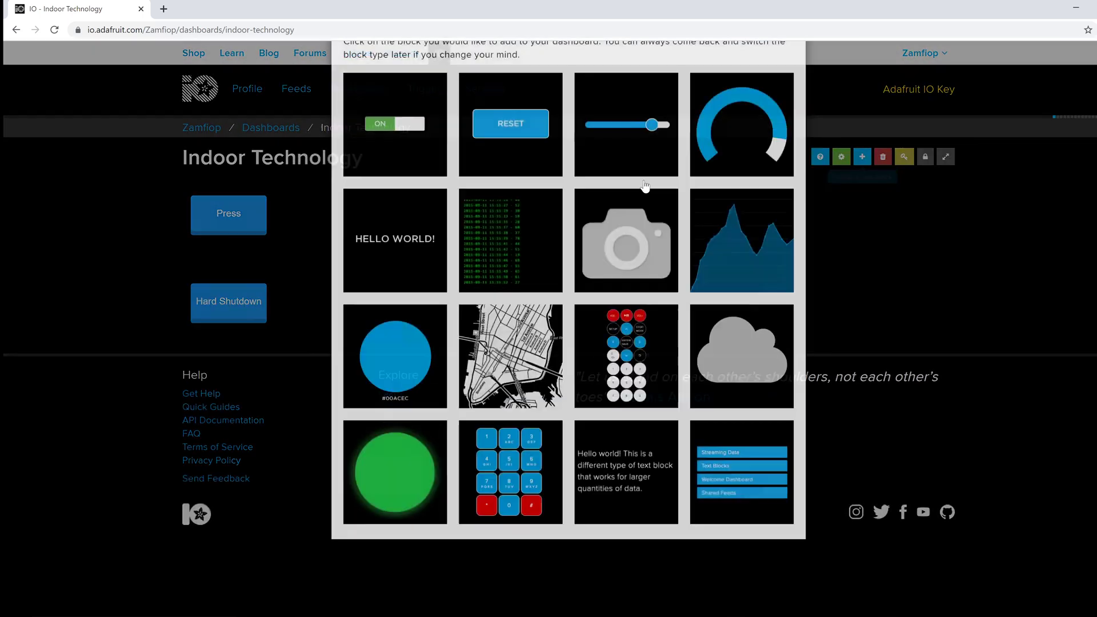
Add a 'Hard Shutdown V2' momentary button on Computer Button sending 'ultralongpress', empty release value
left_click(504, 193)
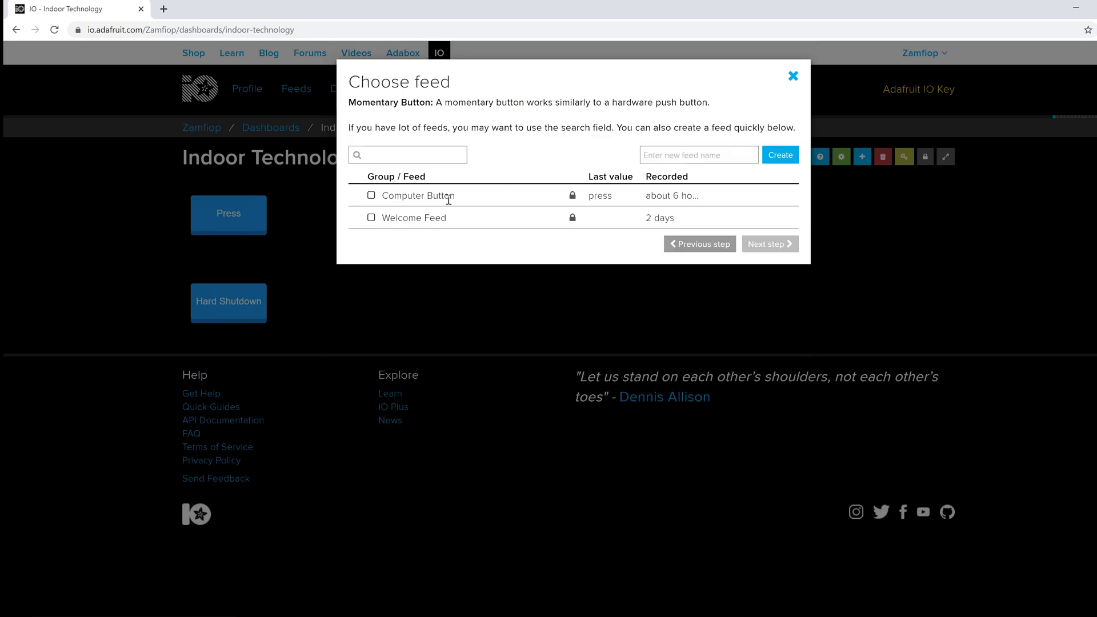
left_click(371, 196)
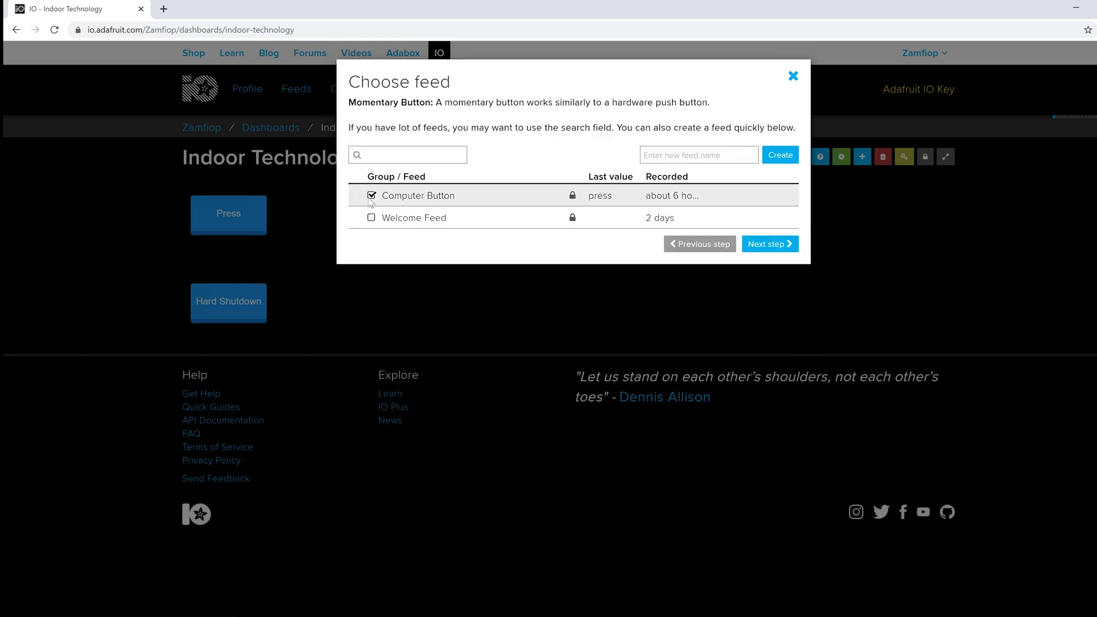
left_click(779, 245)
double_click(376, 217)
type("Hard Sh")
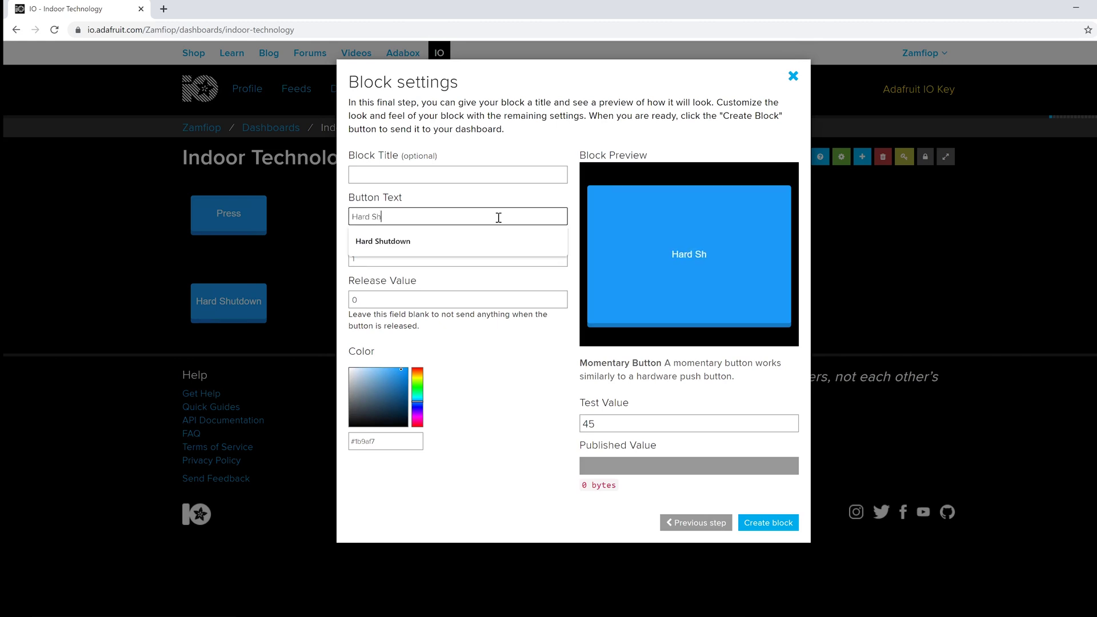
type("utdown V2")
double_click(400, 258)
type("ultralongpress")
left_click(378, 304)
key("BackSpace")
left_click(777, 525)
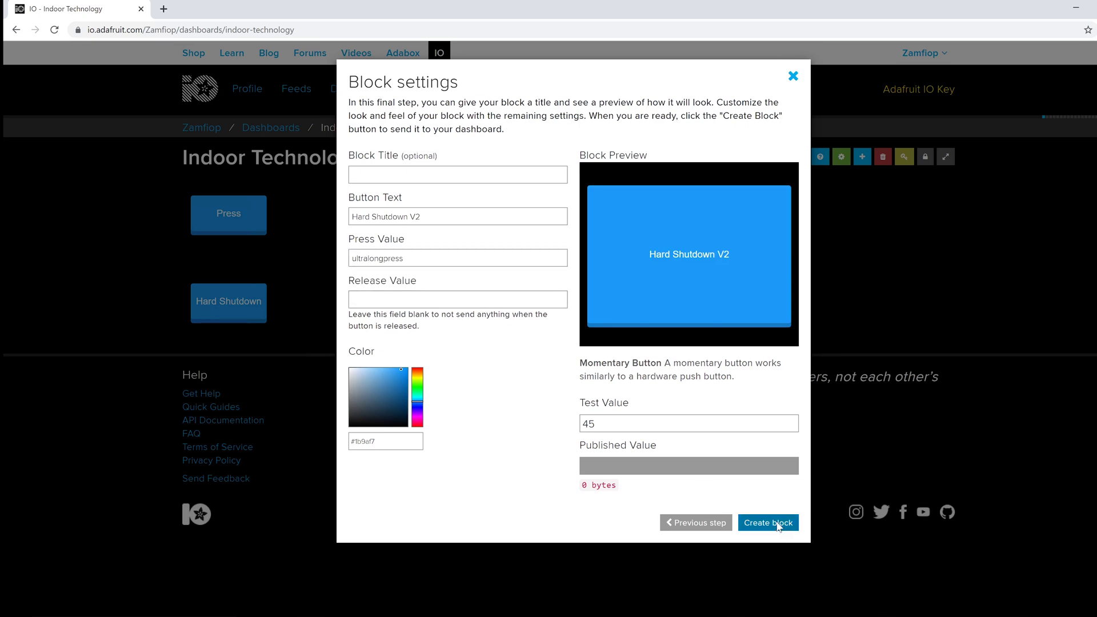
Arrange the three buttons in one top row and save the dashboard layout
left_click(846, 159)
left_click_drag(233, 298, 318, 215)
left_click_drag(232, 387, 495, 252)
left_click_drag(368, 247, 417, 249)
left_click_drag(446, 300, 502, 208)
left_click(841, 157)
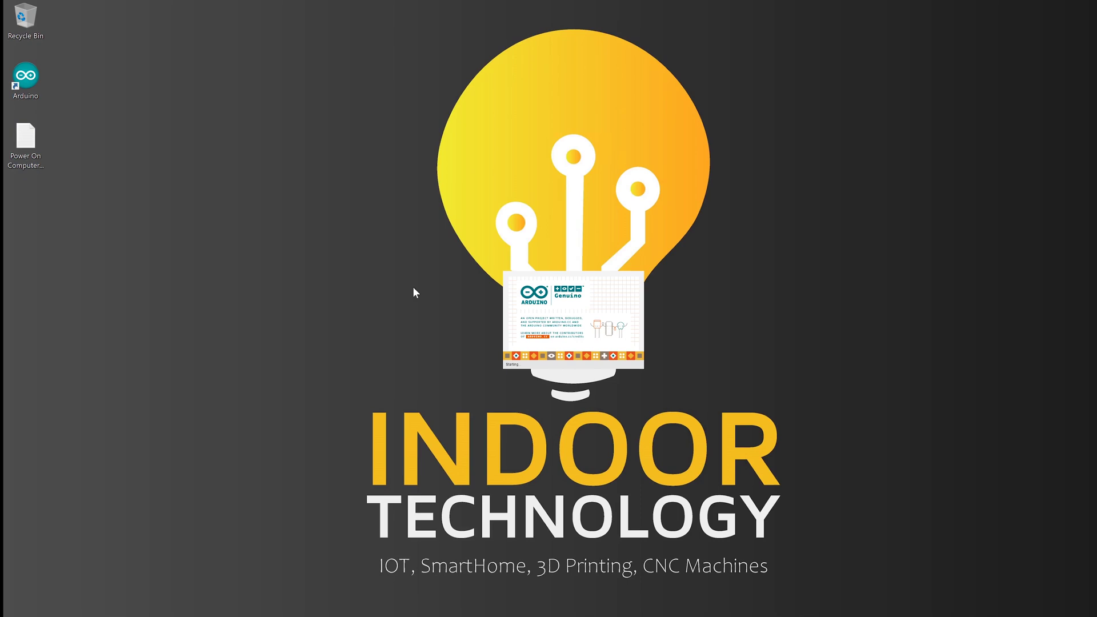
left_click_drag(501, 228, 316, 66)
Install the Adafruit IO Arduino library with all missing dependencies via Library Manager
left_click(360, 91)
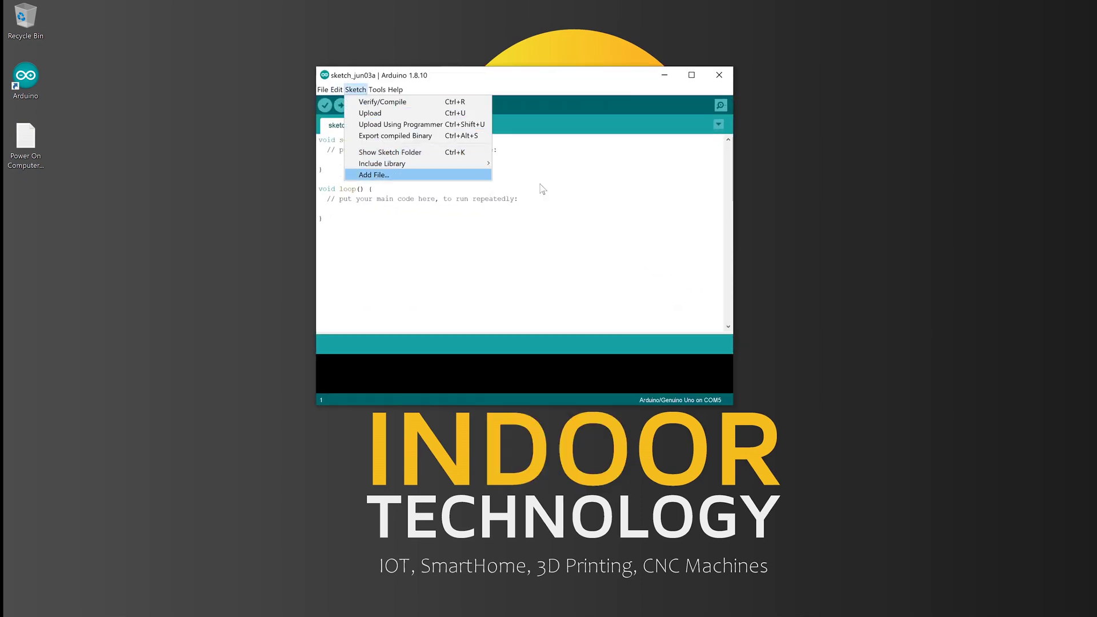
left_click(511, 164)
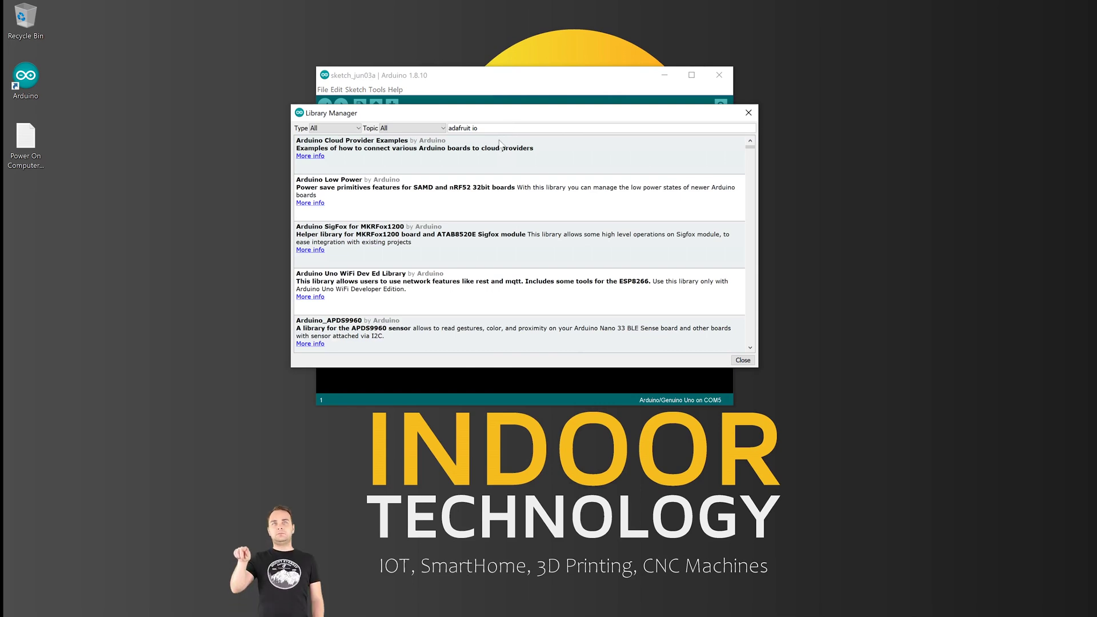
type("ar")
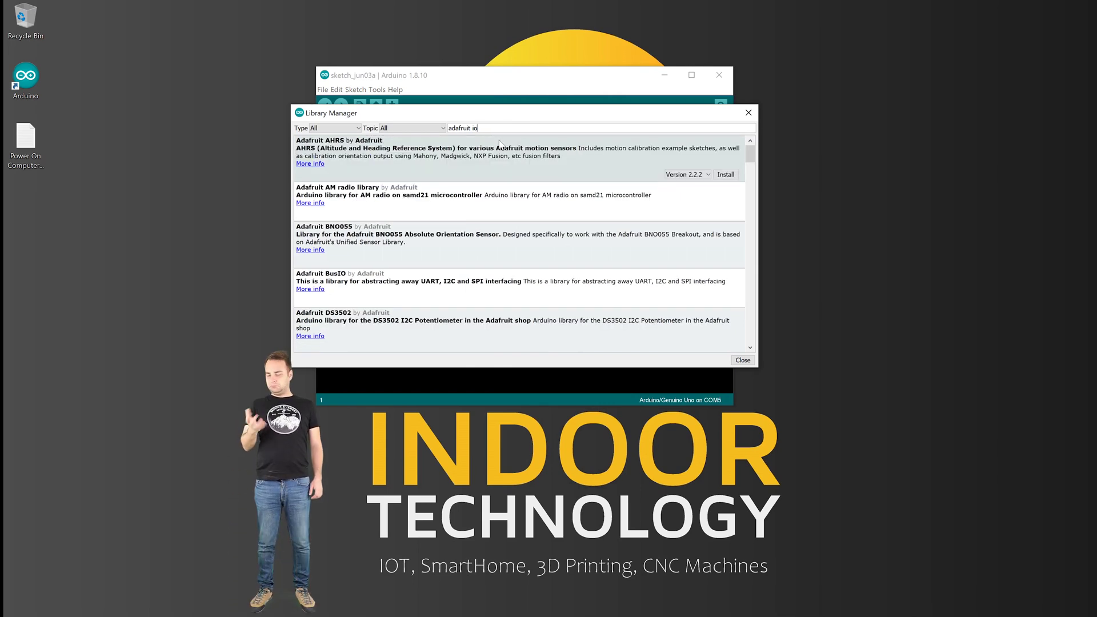
type("duino")
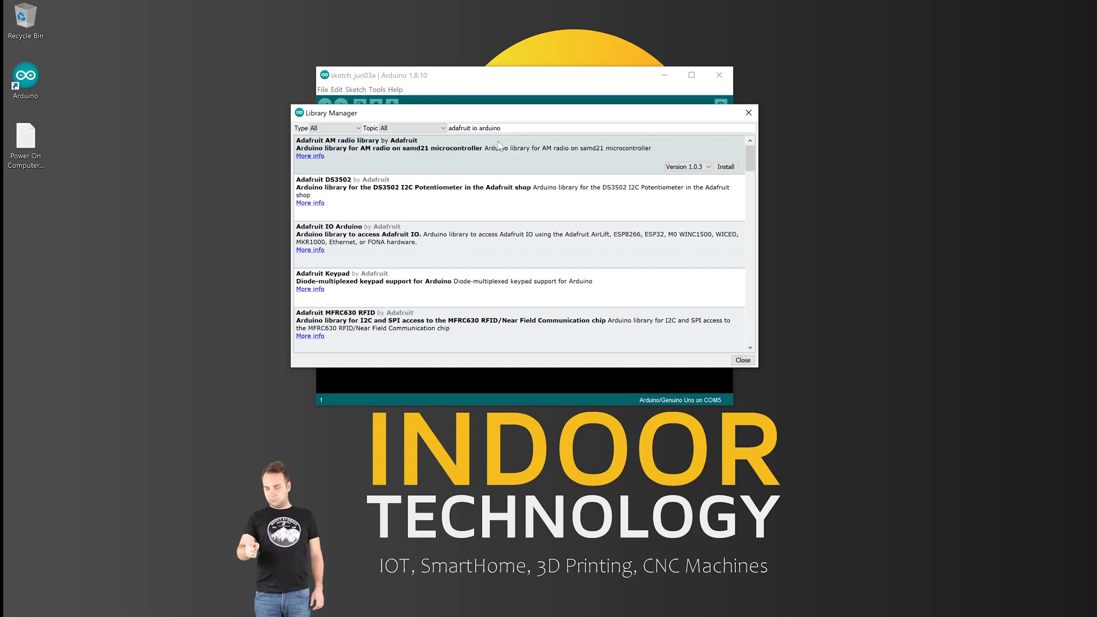
mouse_move(416, 253)
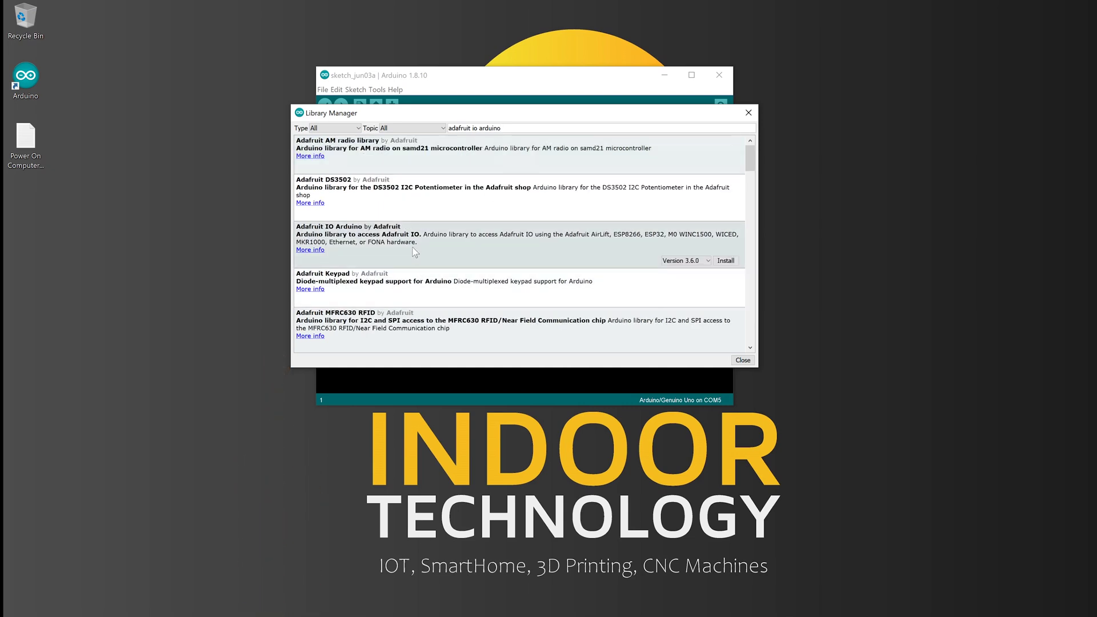
left_click(726, 260)
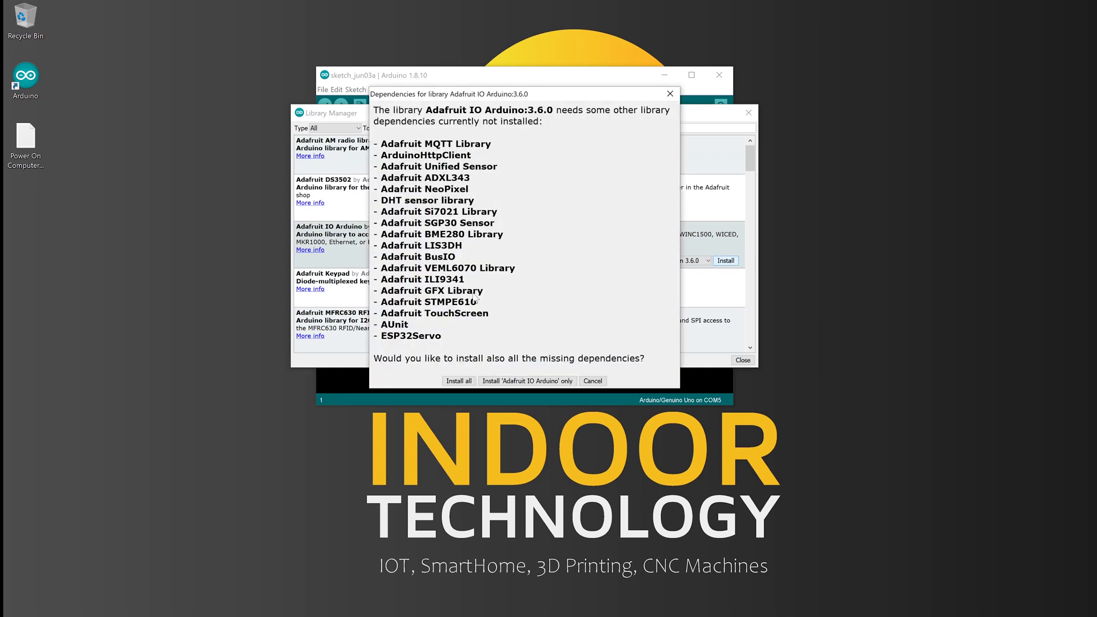
left_click(459, 380)
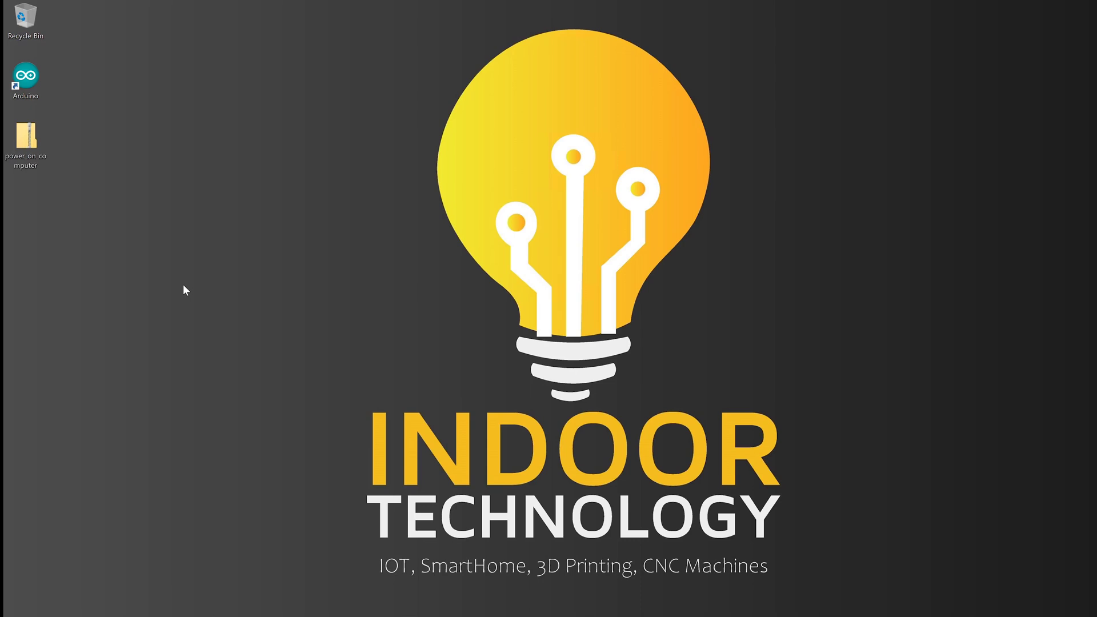
Extract power_on_computer.zip to the desktop and open the power_on_computer sketch in Arduino
right_click(31, 138)
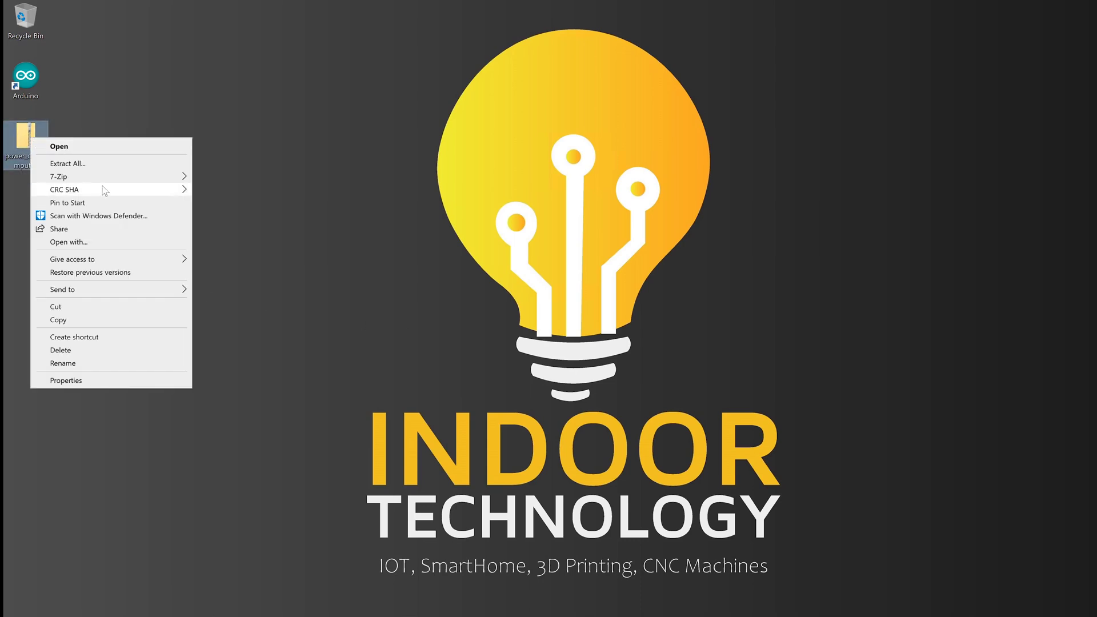
left_click(95, 164)
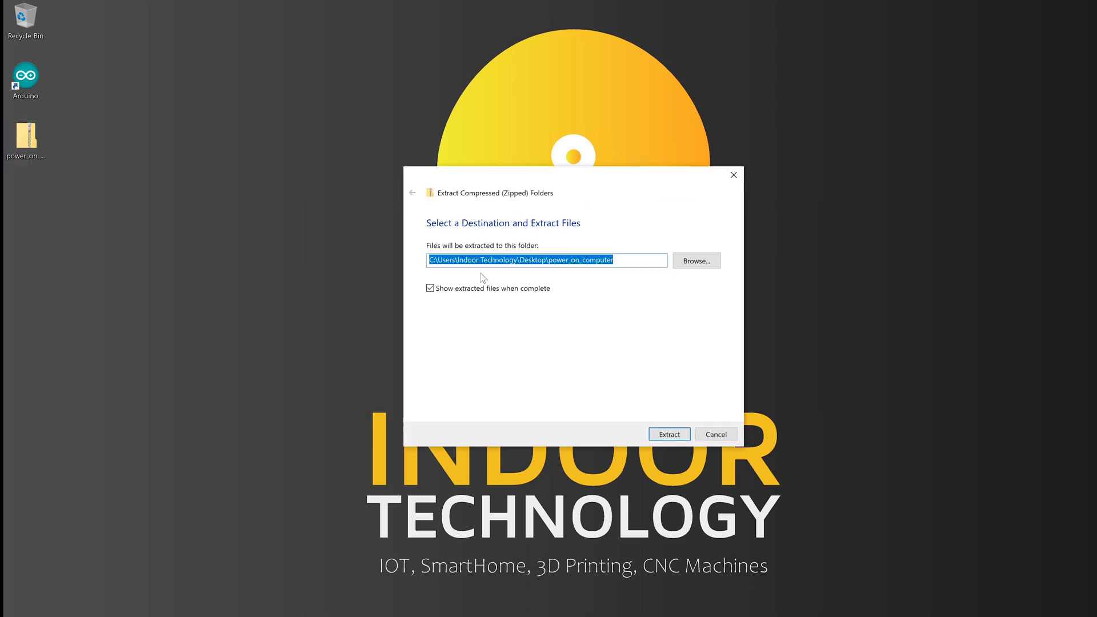
left_click(666, 436)
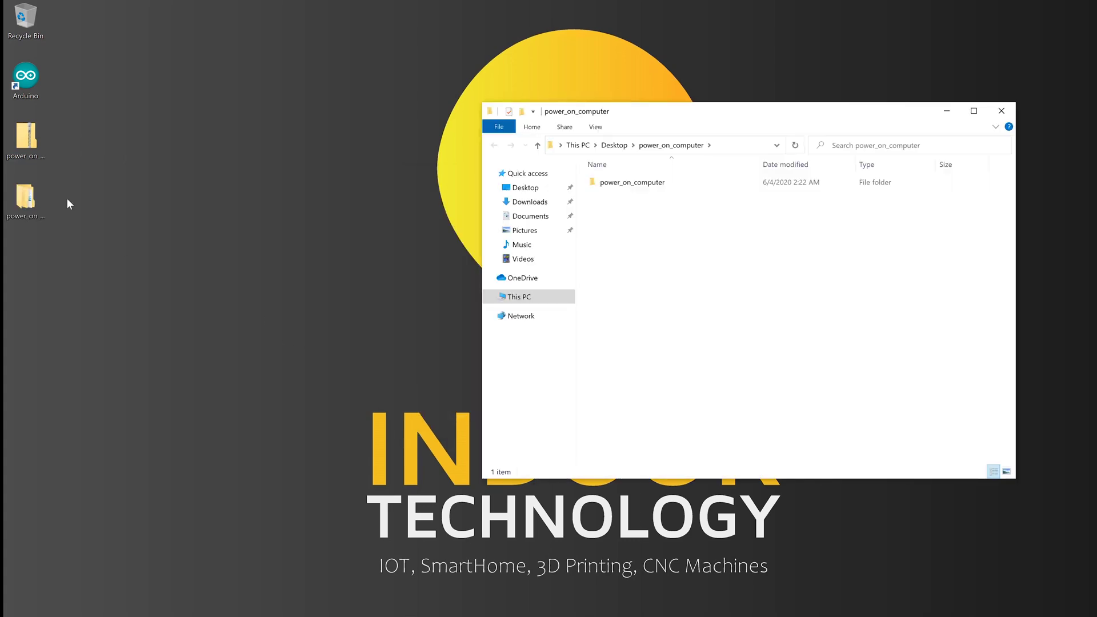
double_click(628, 182)
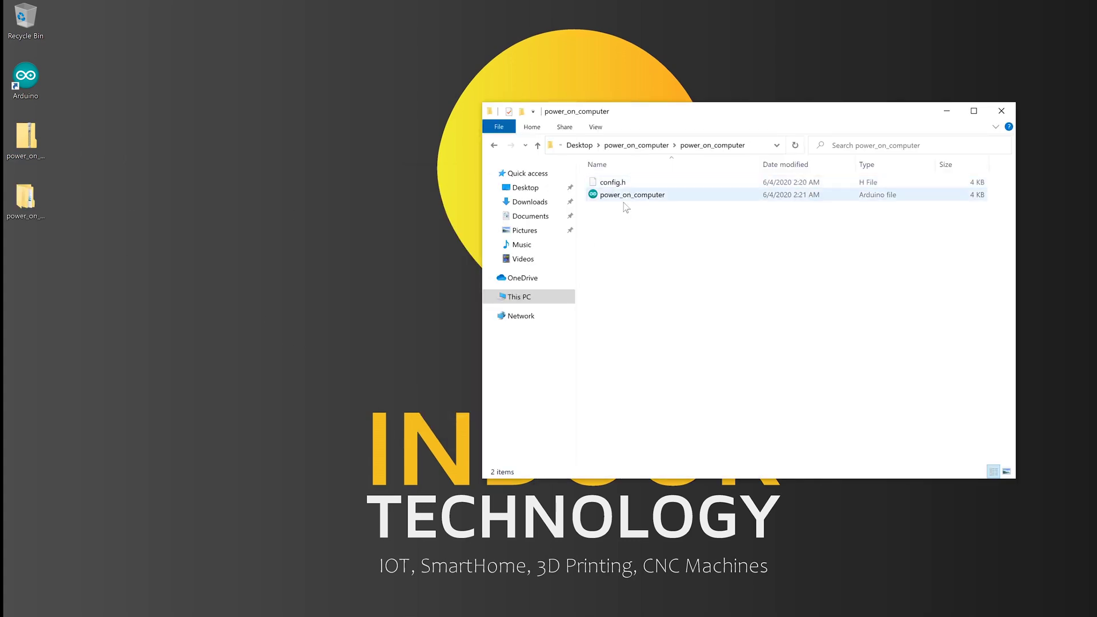
double_click(628, 195)
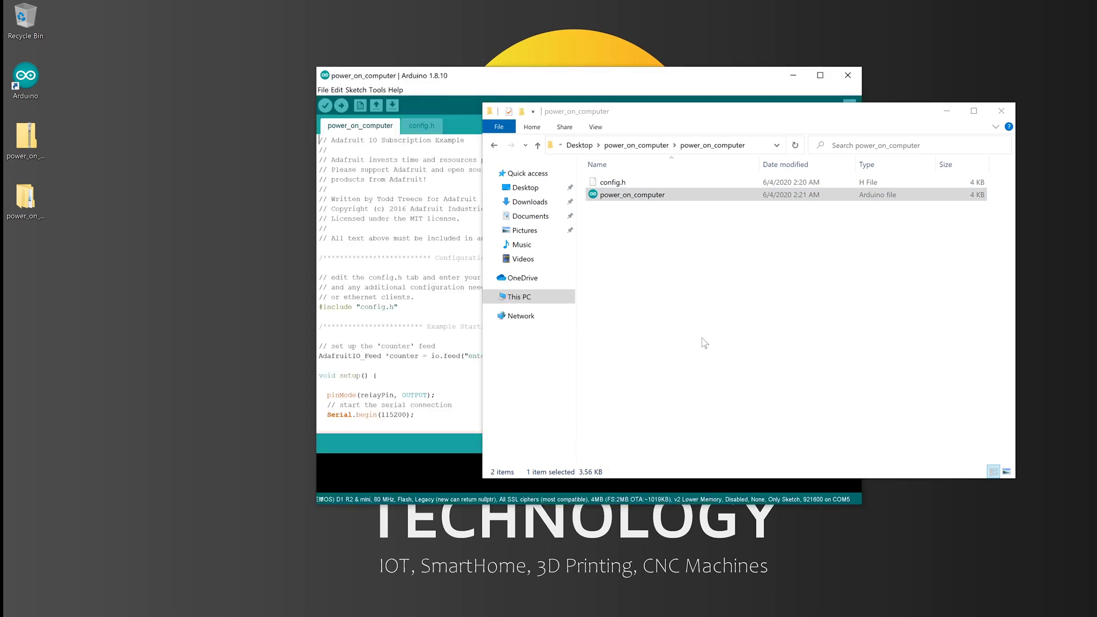
Replace your_ssid and your_pass in config.h with the Wi-Fi network name and password
left_click(421, 127)
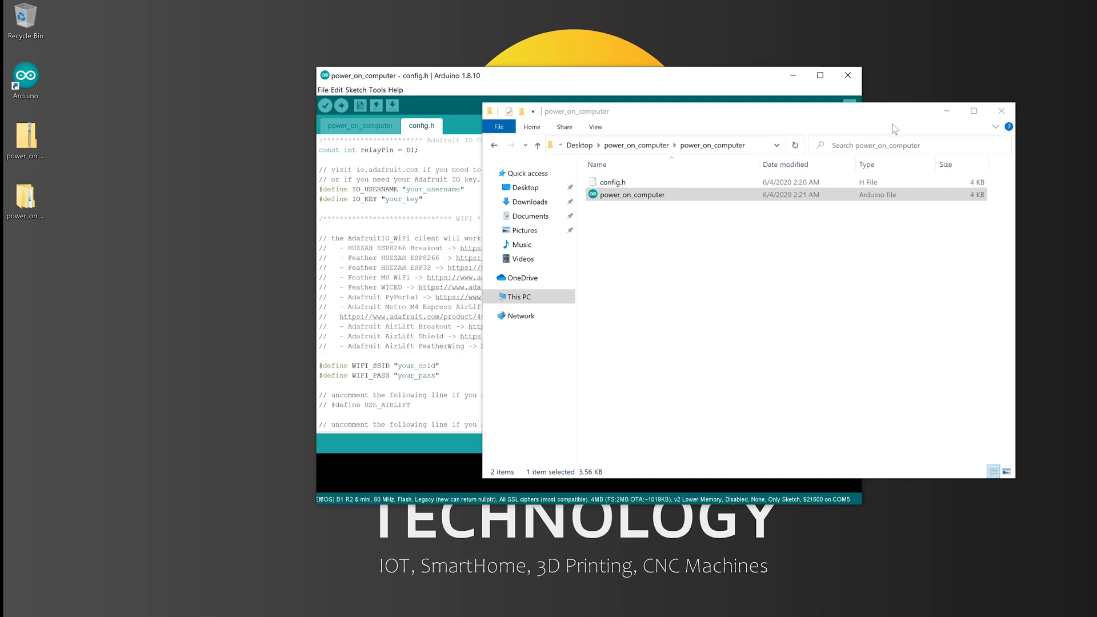
left_click(947, 111)
double_click(416, 365)
type("wif")
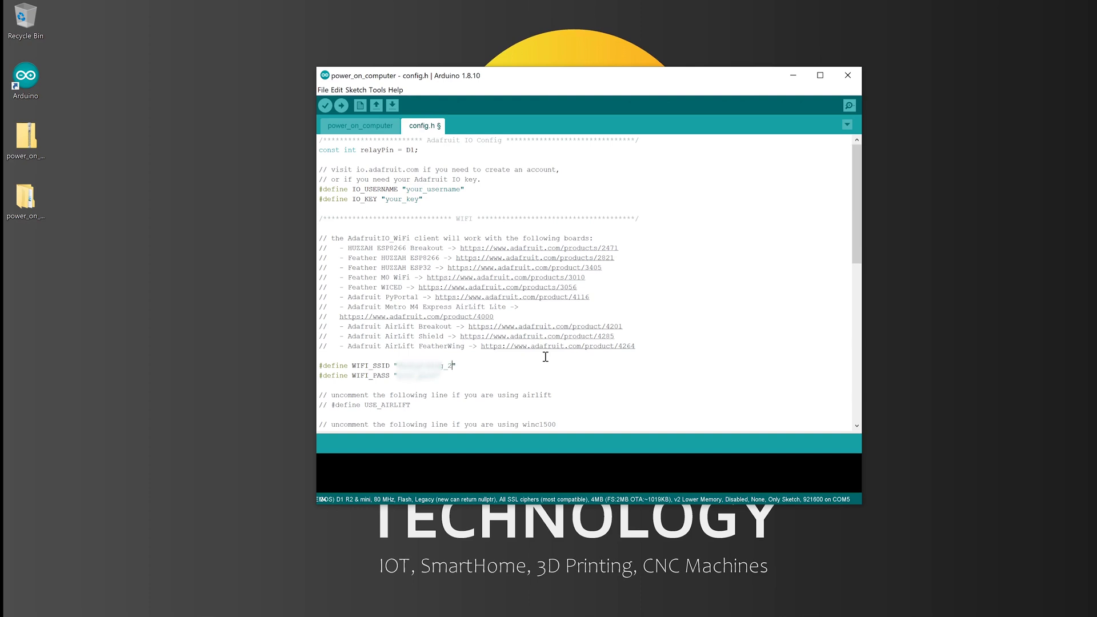
double_click(418, 375)
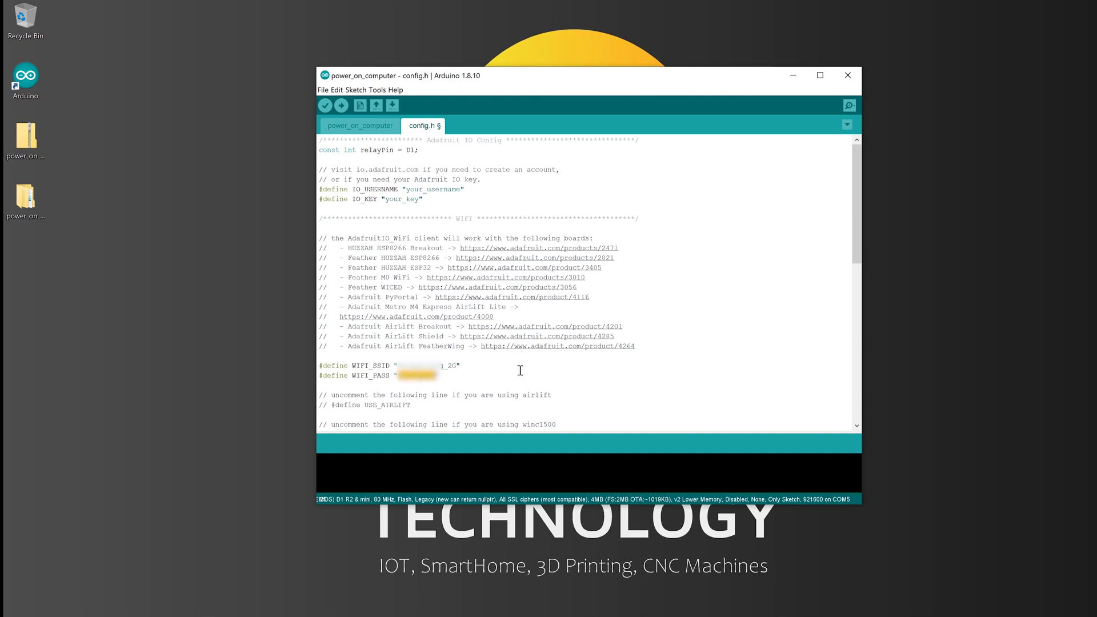
type("pa")
left_click_drag(355, 188, 441, 196)
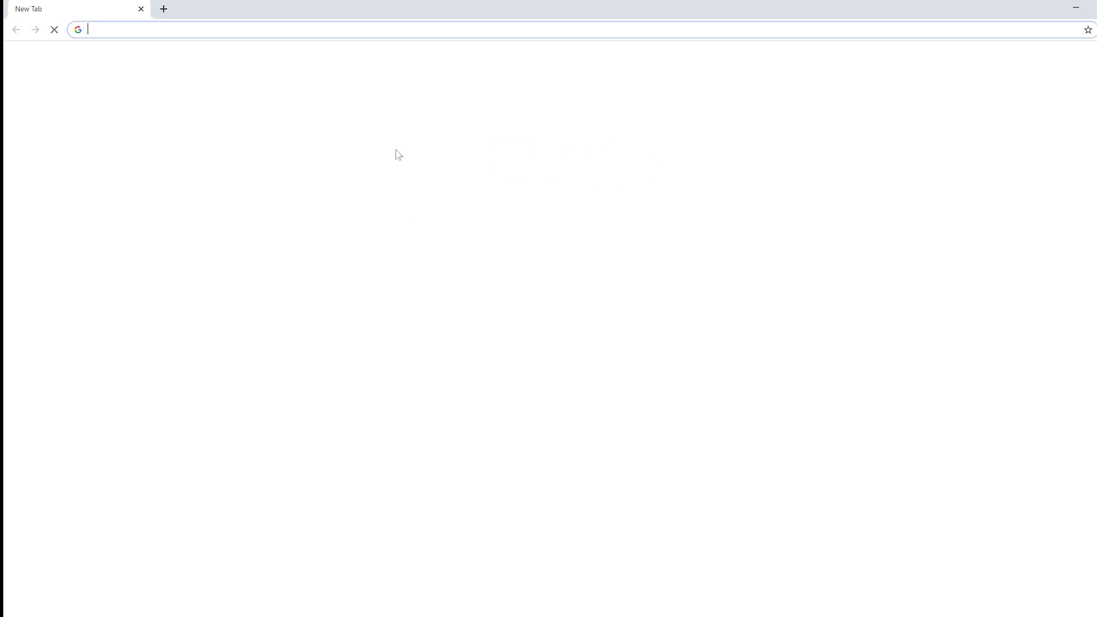
Paste the Adafruit IO account username over the your_username placeholder in config.h
type("io")
key("Return")
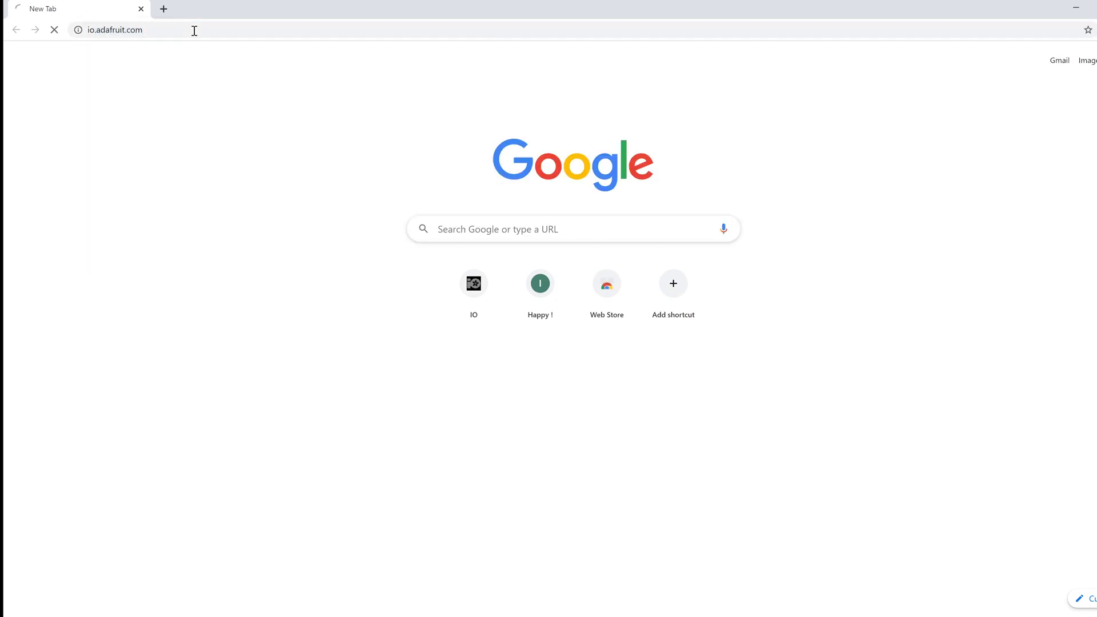
left_click(901, 89)
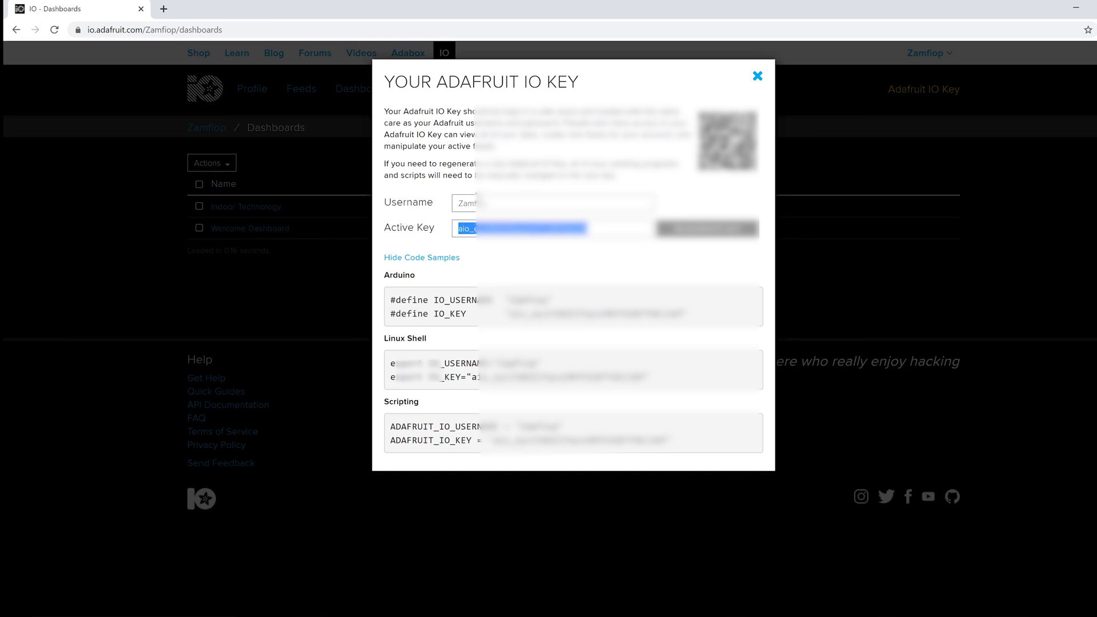
left_click(469, 203)
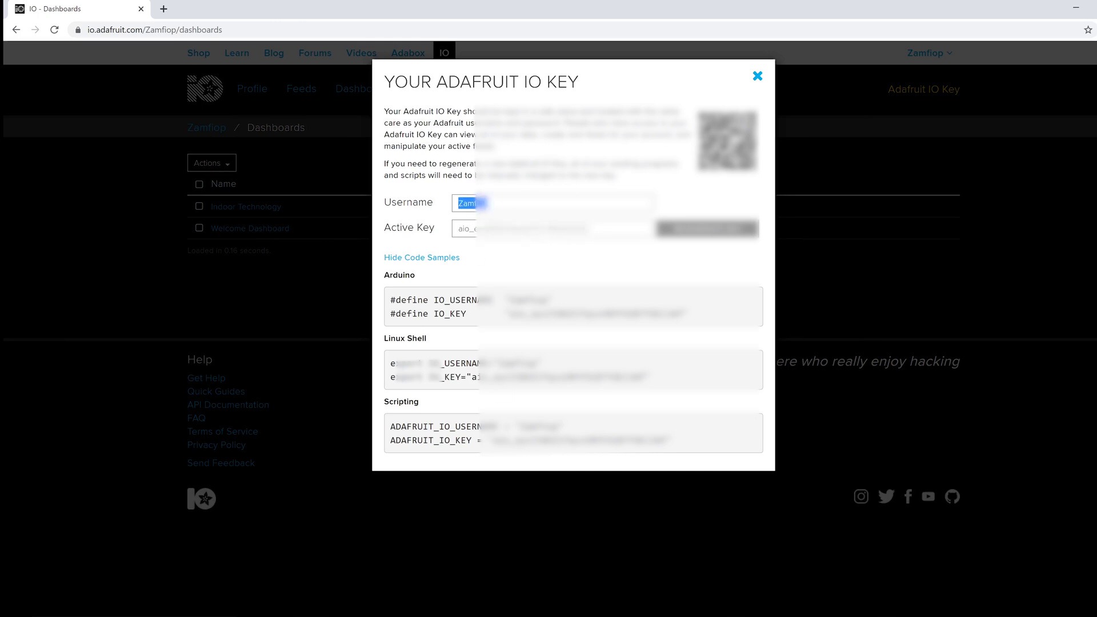
left_click(397, 566)
left_click(433, 194)
double_click(434, 189)
key("ctrl+v")
Paste the active Adafruit IO key into the IO_KEY line and close the key details
left_click(483, 63)
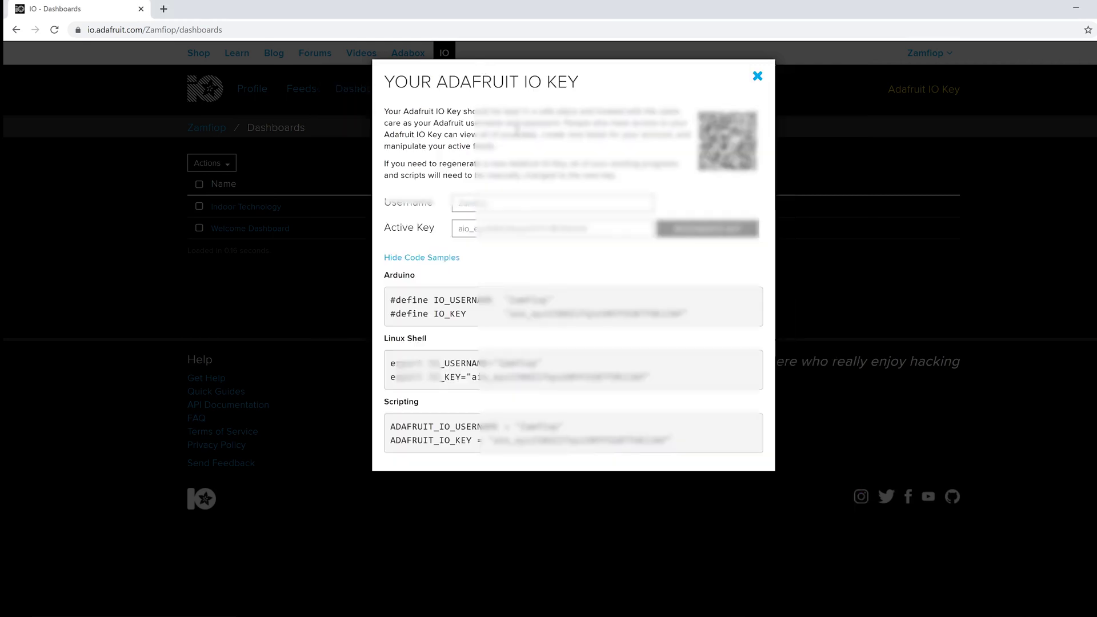
double_click(499, 229)
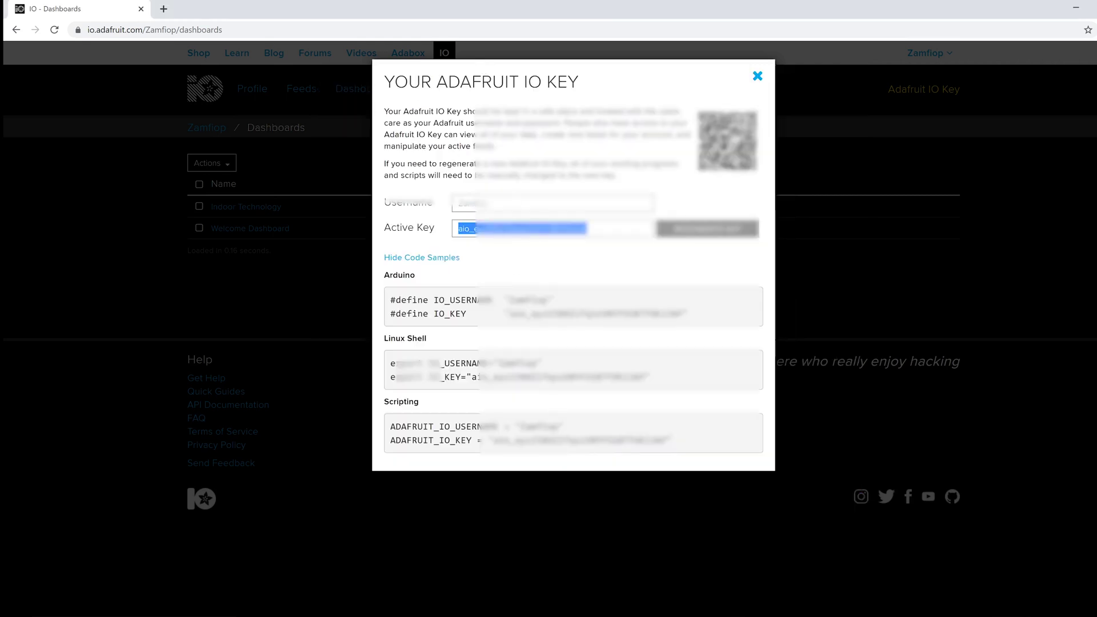
key("ctrl+c")
key("alt+Tab")
double_click(403, 199)
key("ctrl+v")
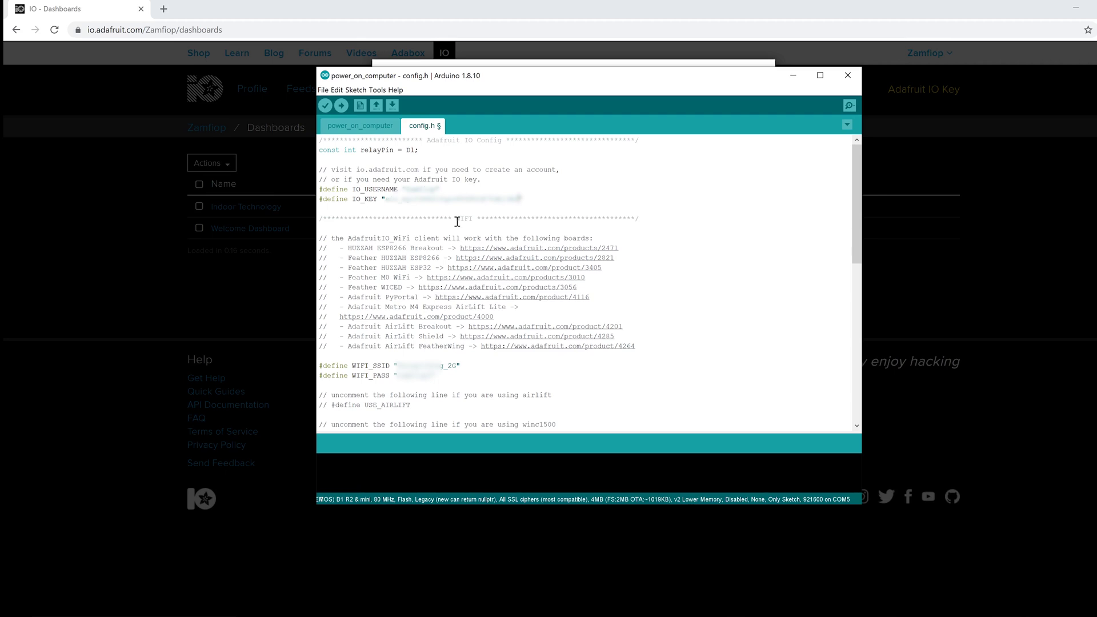
left_click(368, 127)
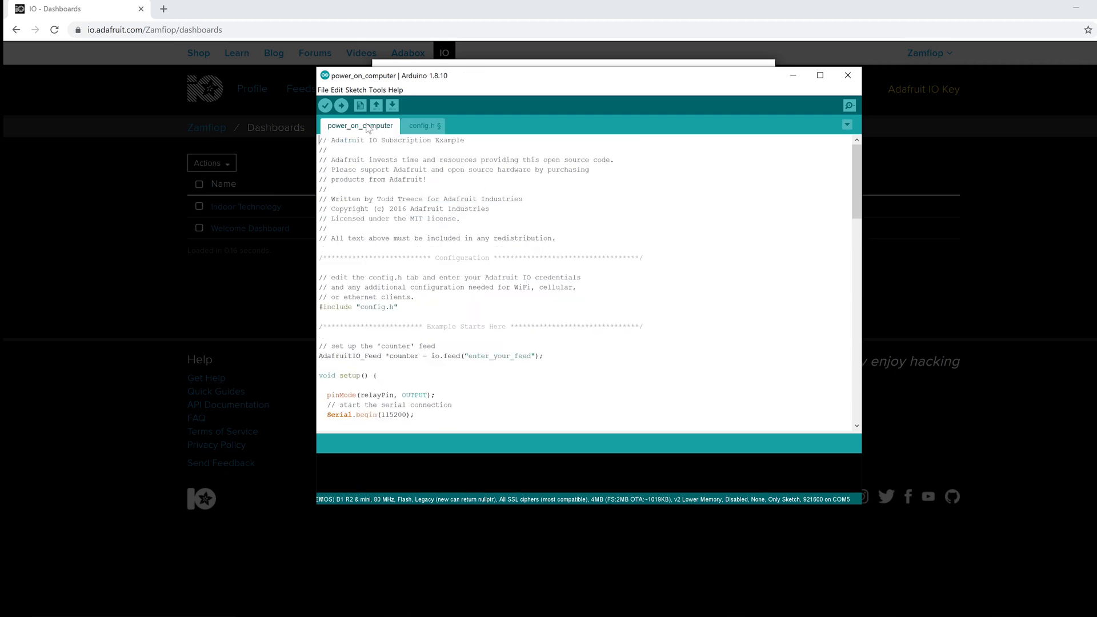
double_click(488, 357)
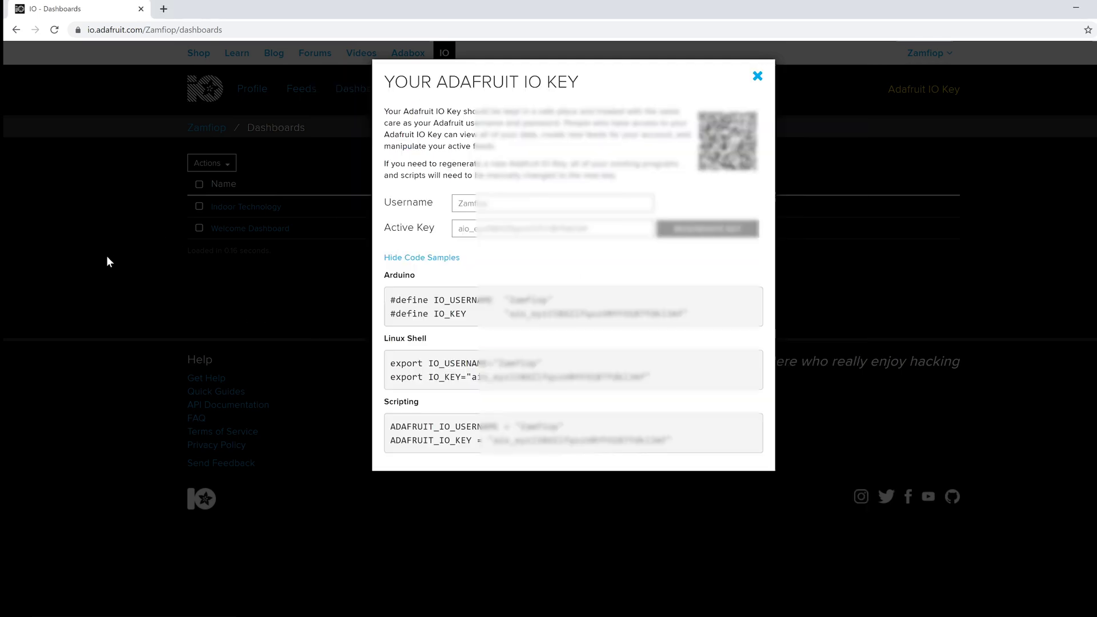
left_click(107, 256)
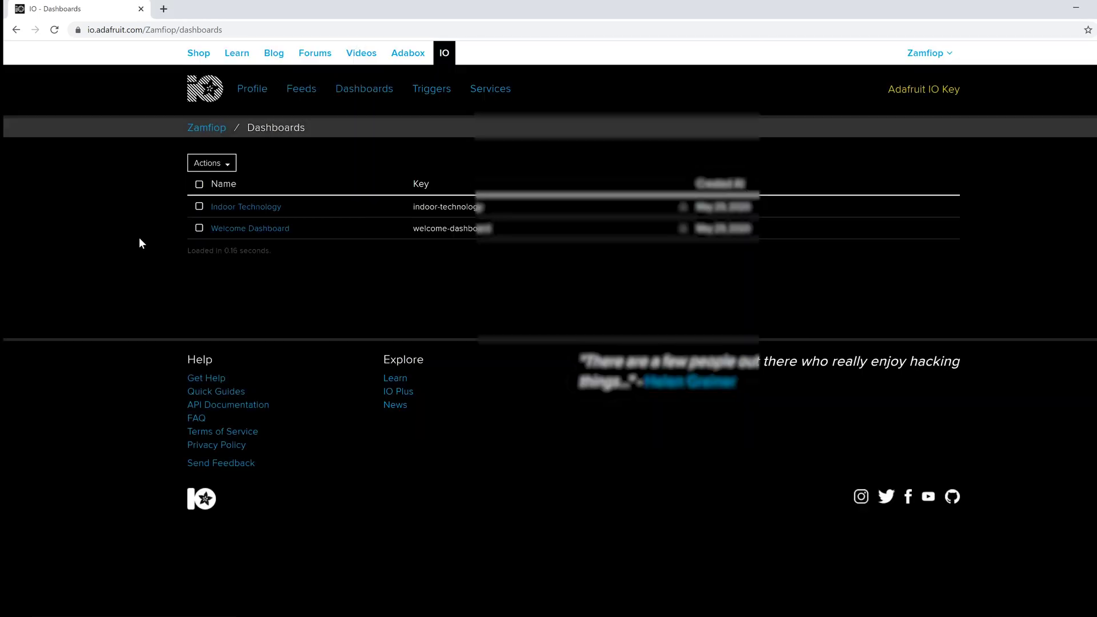
Copy 'computer-button' from the end of the Computer Button feed page's web address
mouse_move(298, 91)
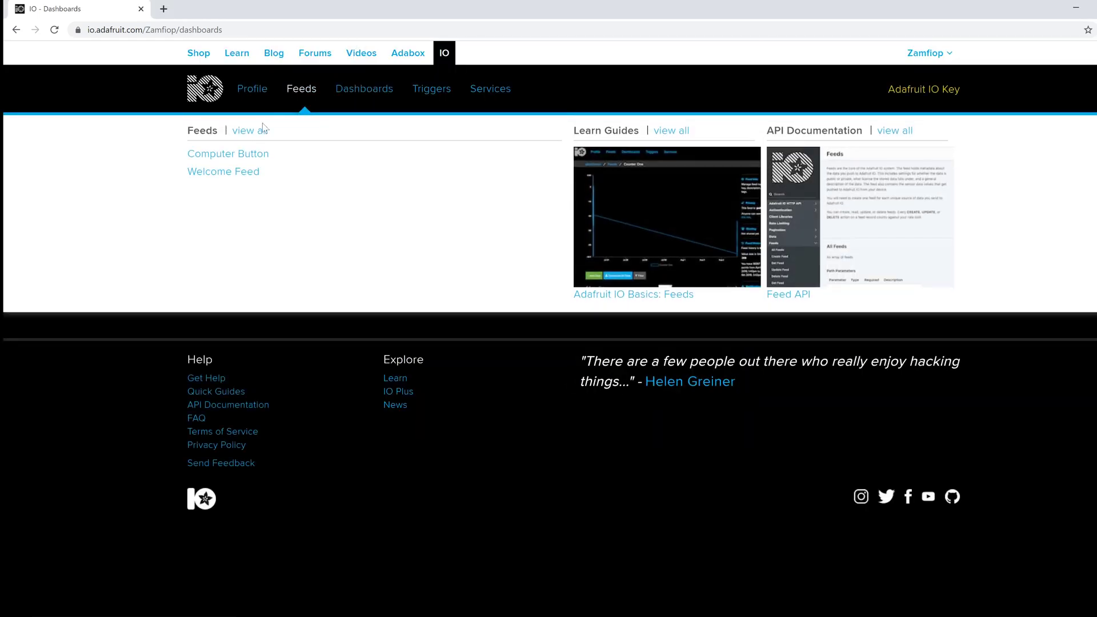
left_click(230, 153)
left_click(217, 30)
key("End")
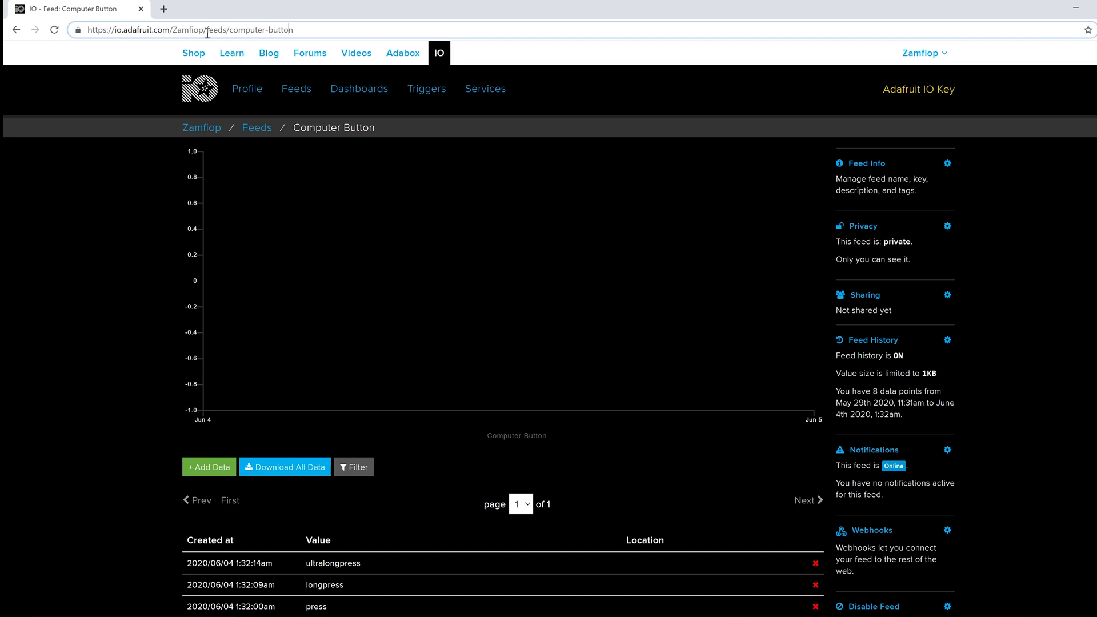
left_click_drag(230, 29, 310, 30)
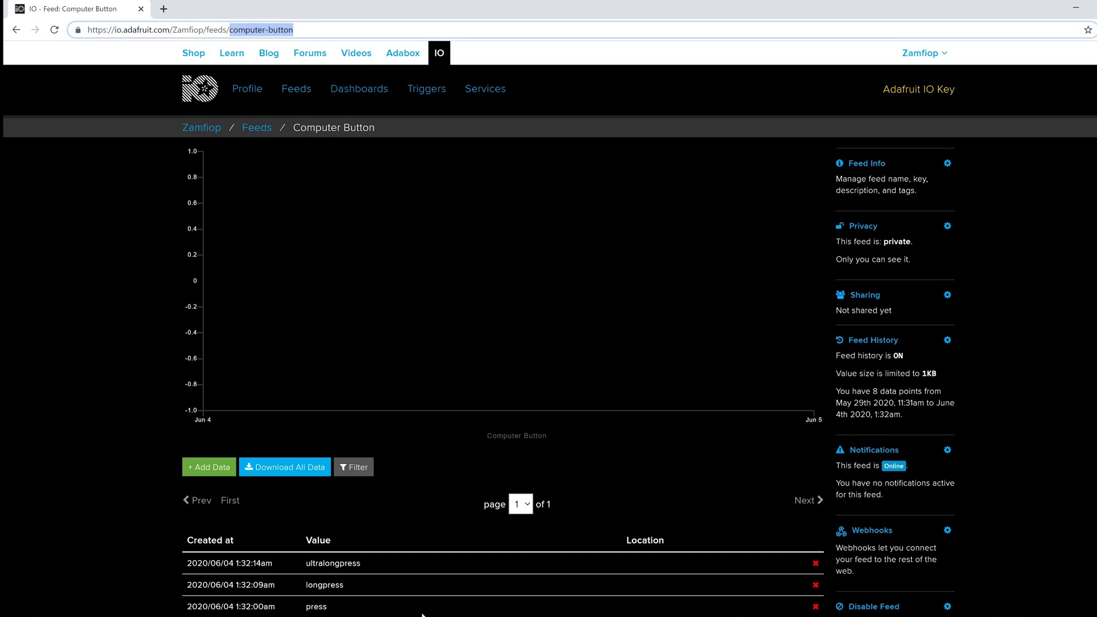
key("ctrl+c")
key("alt+Tab")
Set the sketch's feed to computer-button and select the LOLIN(WEMOS) D1 R2 & mini board
key("ctrl+v")
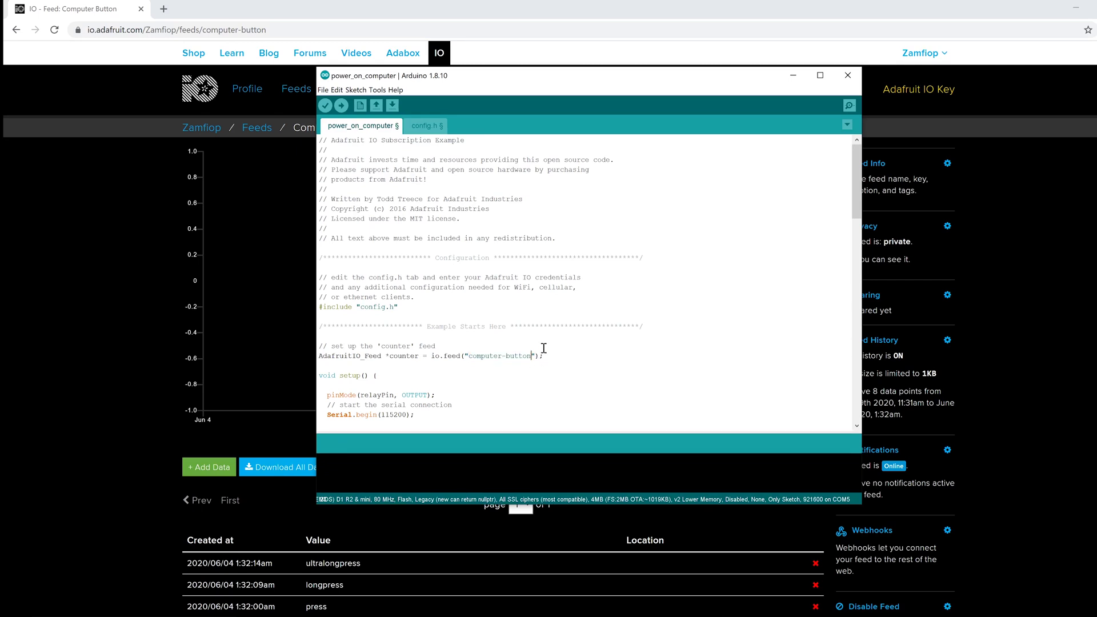
left_click(379, 90)
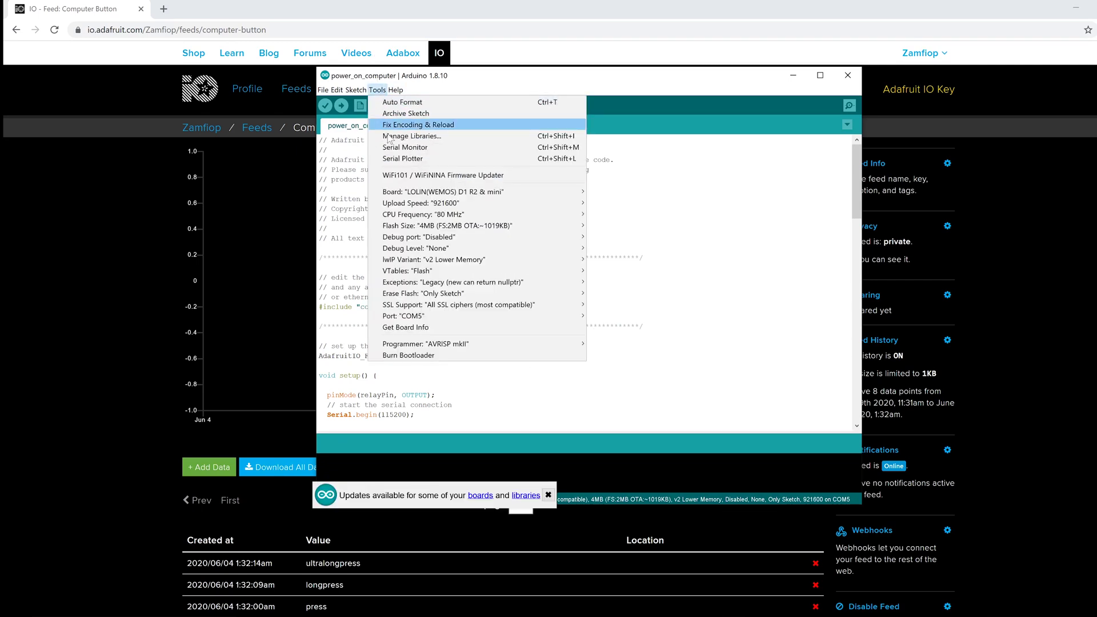
left_click(355, 210)
left_click(382, 91)
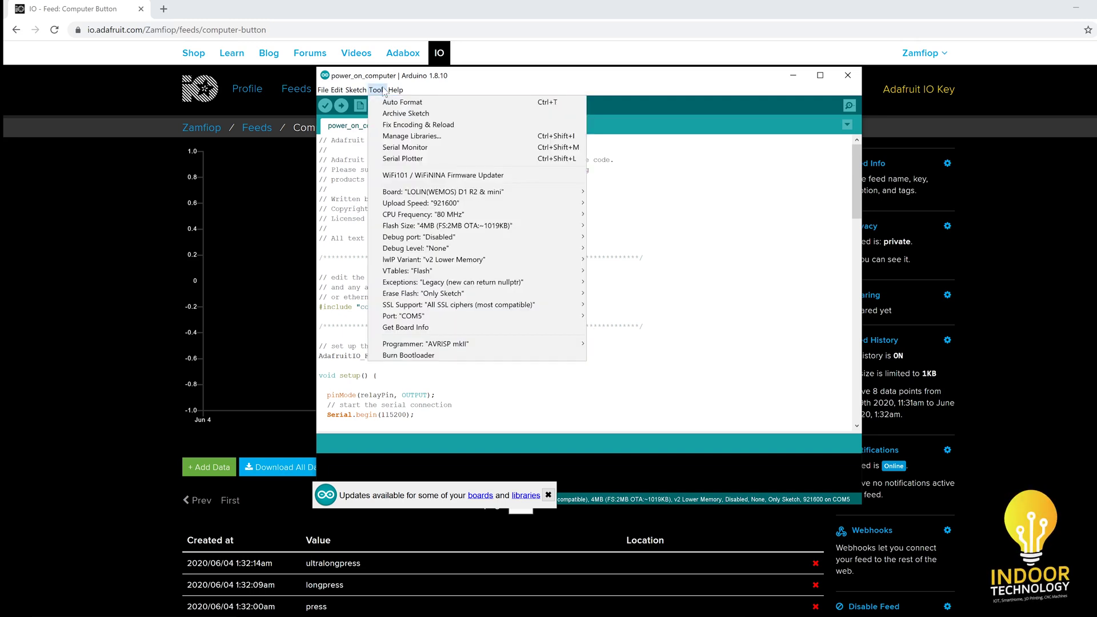
mouse_move(404, 194)
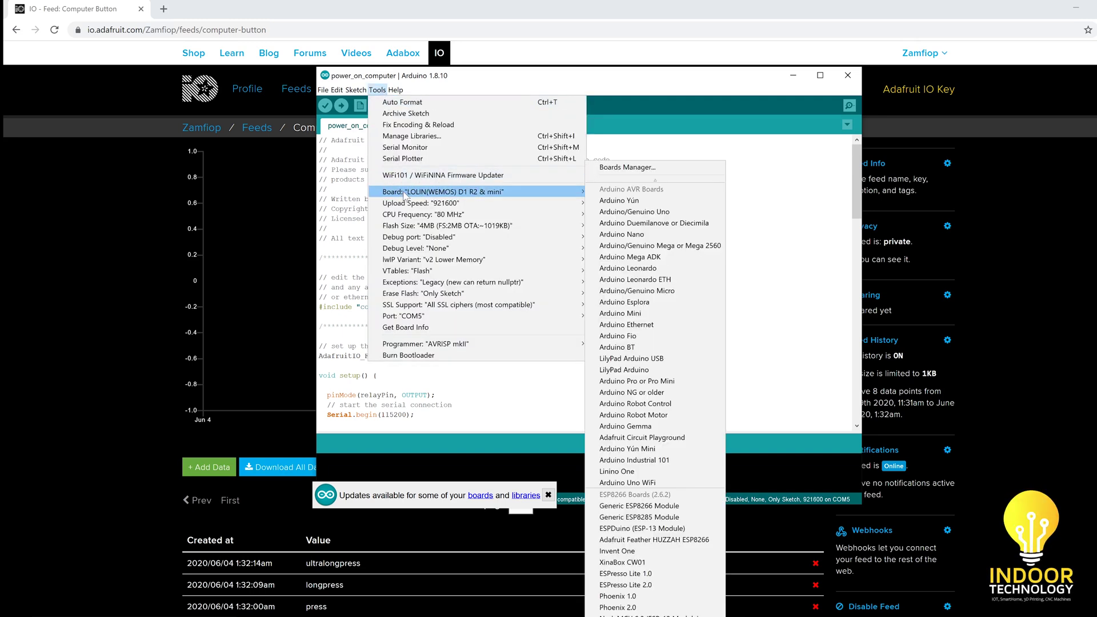
scroll(655, 397, "down", 5)
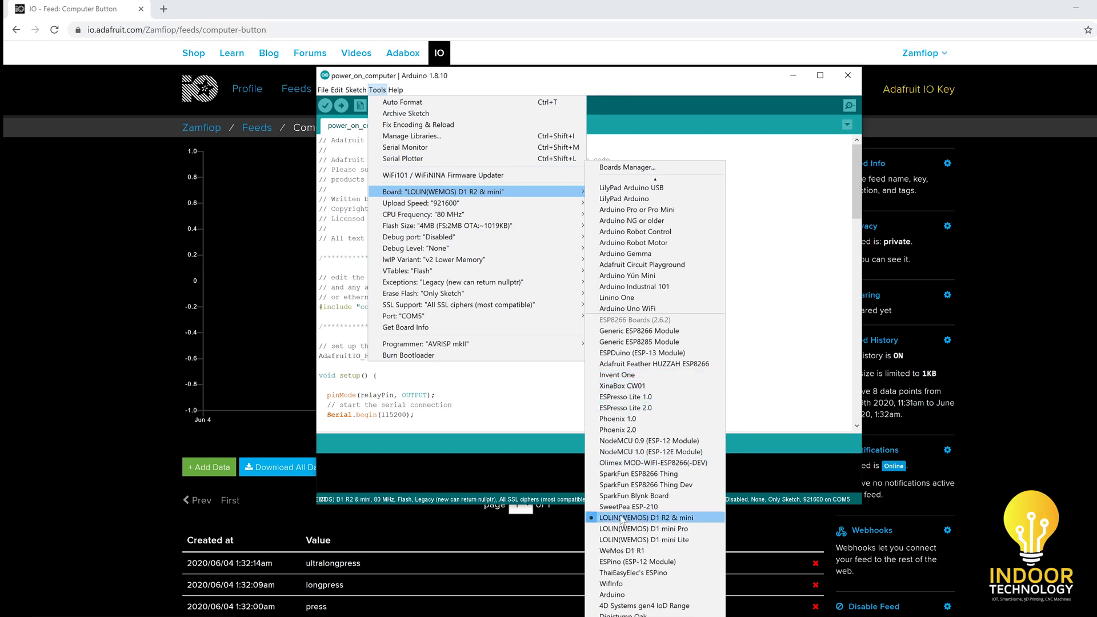
left_click(633, 519)
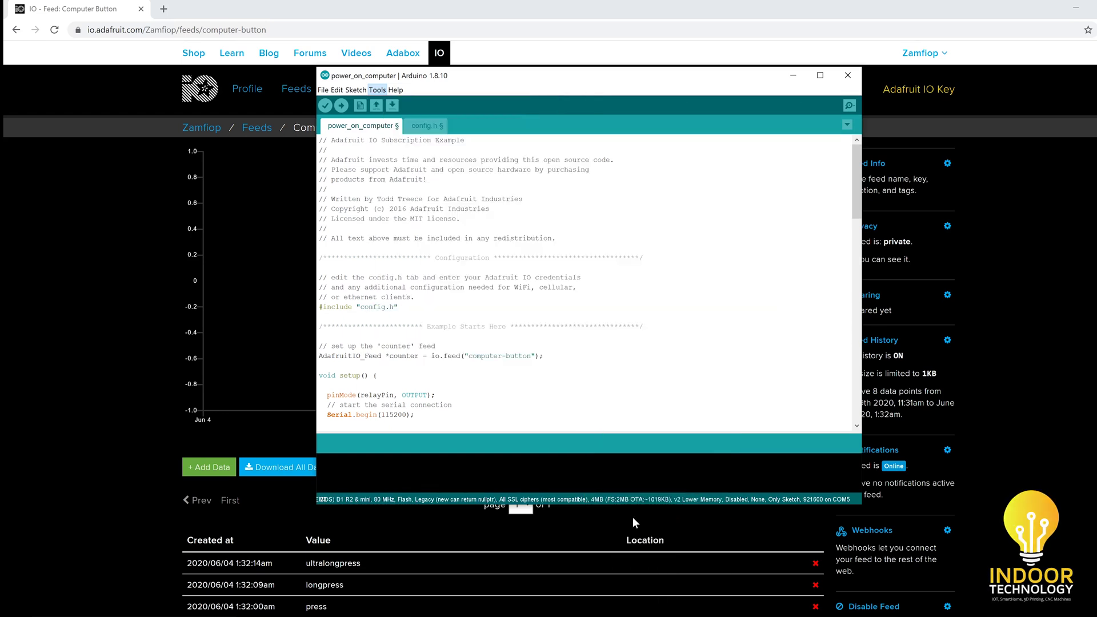
Set the upload port to COM5
left_click(377, 90)
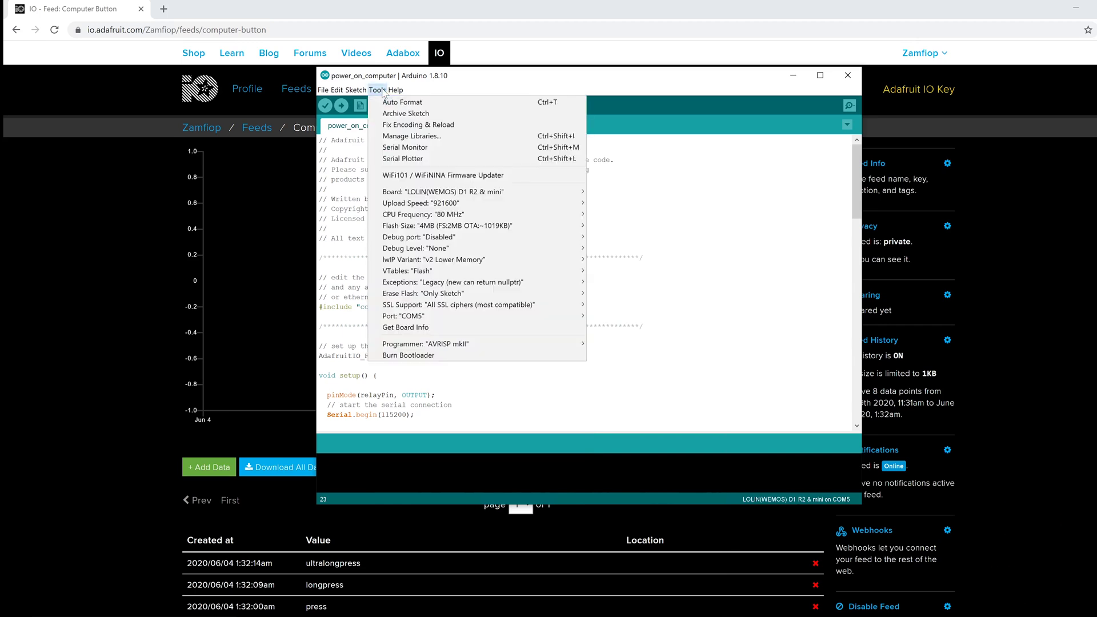
mouse_move(457, 318)
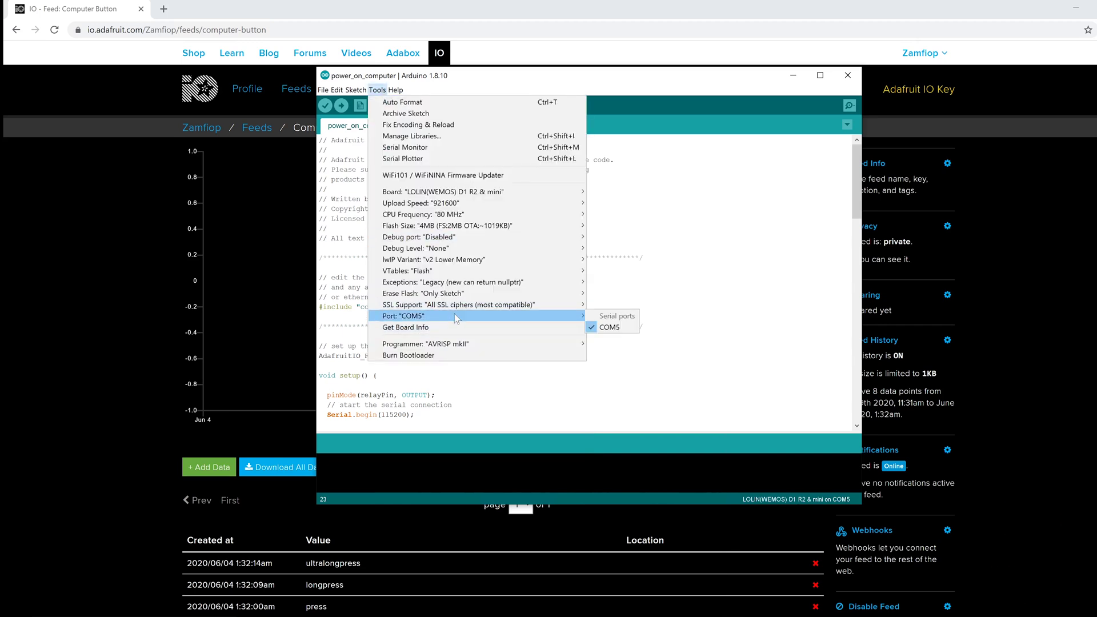
left_click(611, 328)
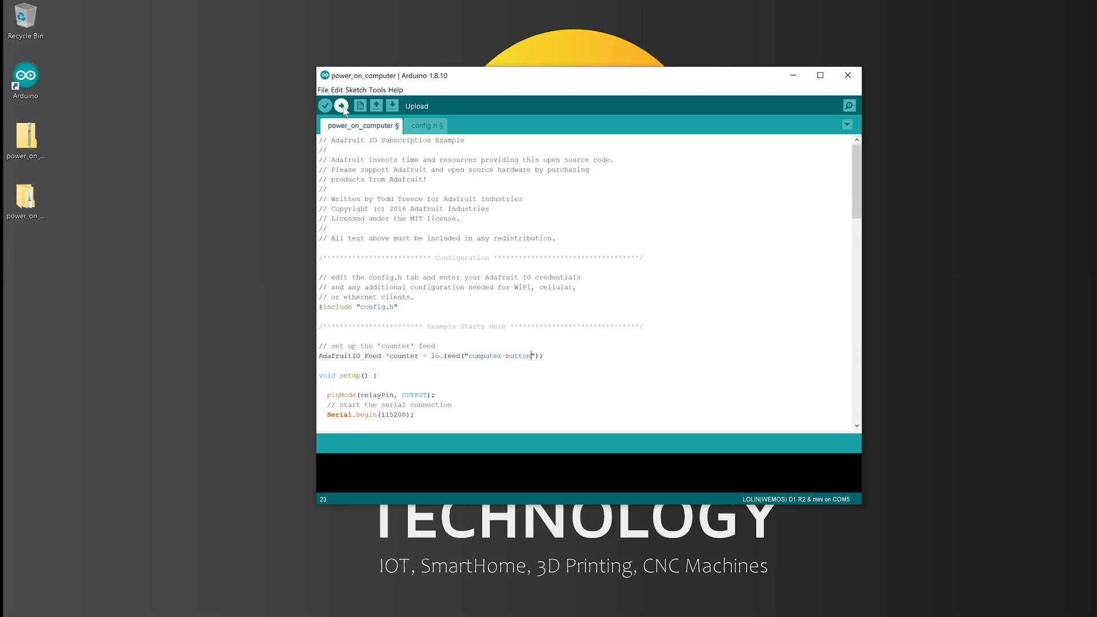
Upload the sketch to the board and open the serial monitor at 115200 baud
left_click(341, 106)
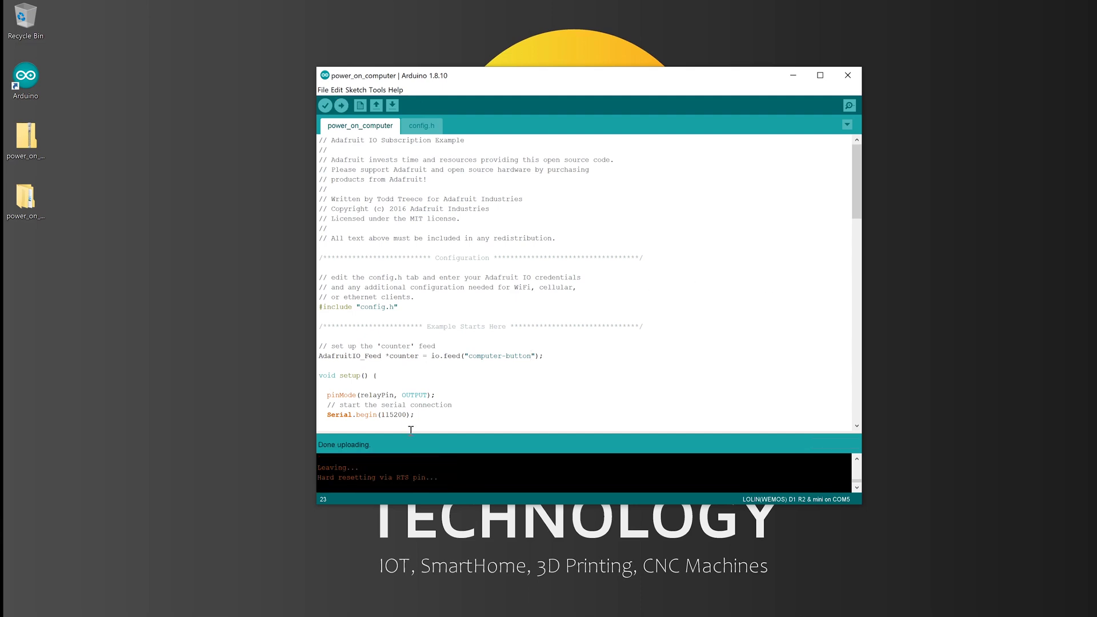
left_click(849, 106)
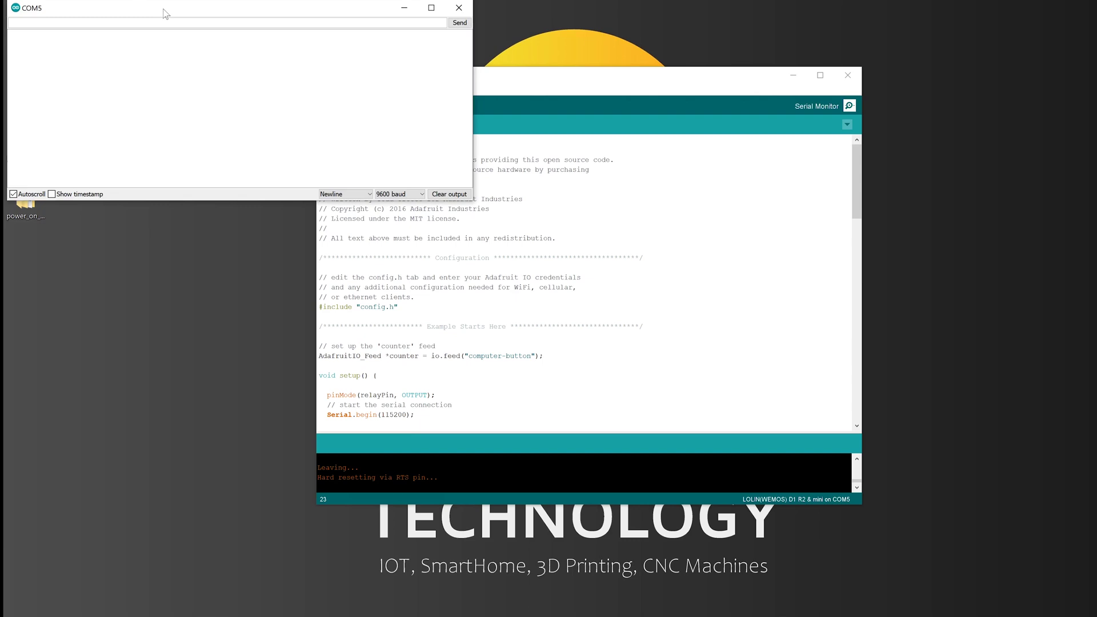
left_click(386, 194)
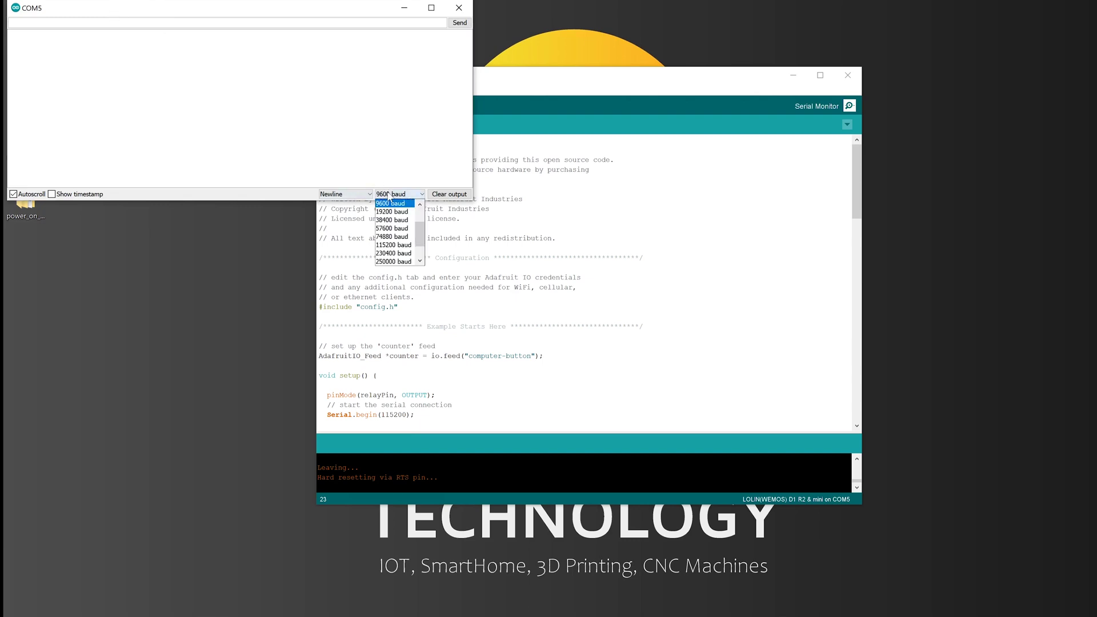
left_click(393, 244)
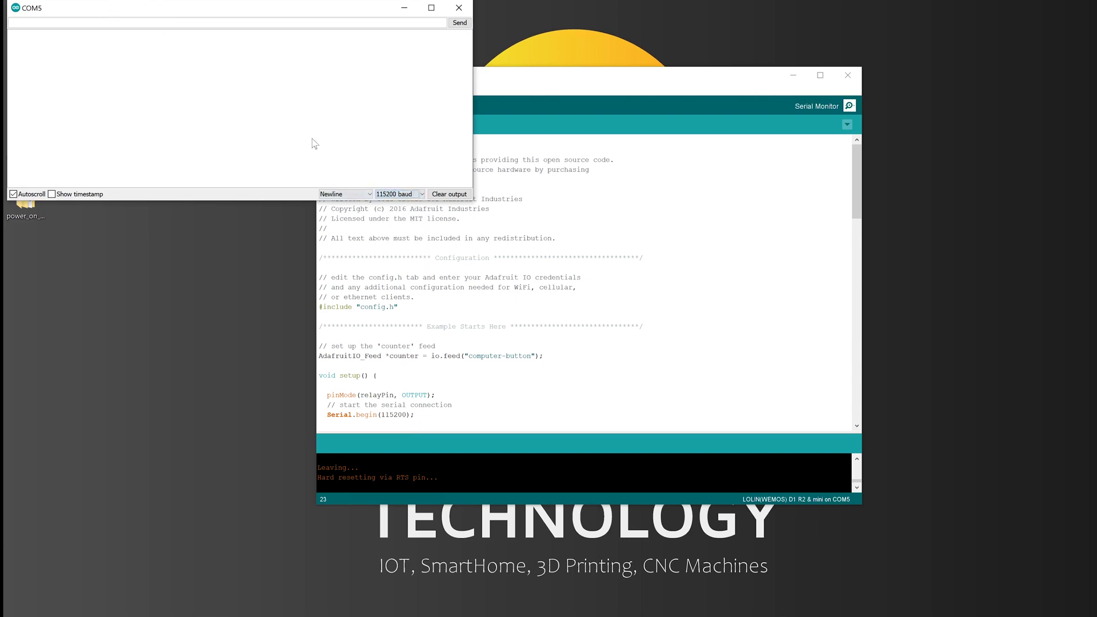
left_click_drag(89, 8, 133, 13)
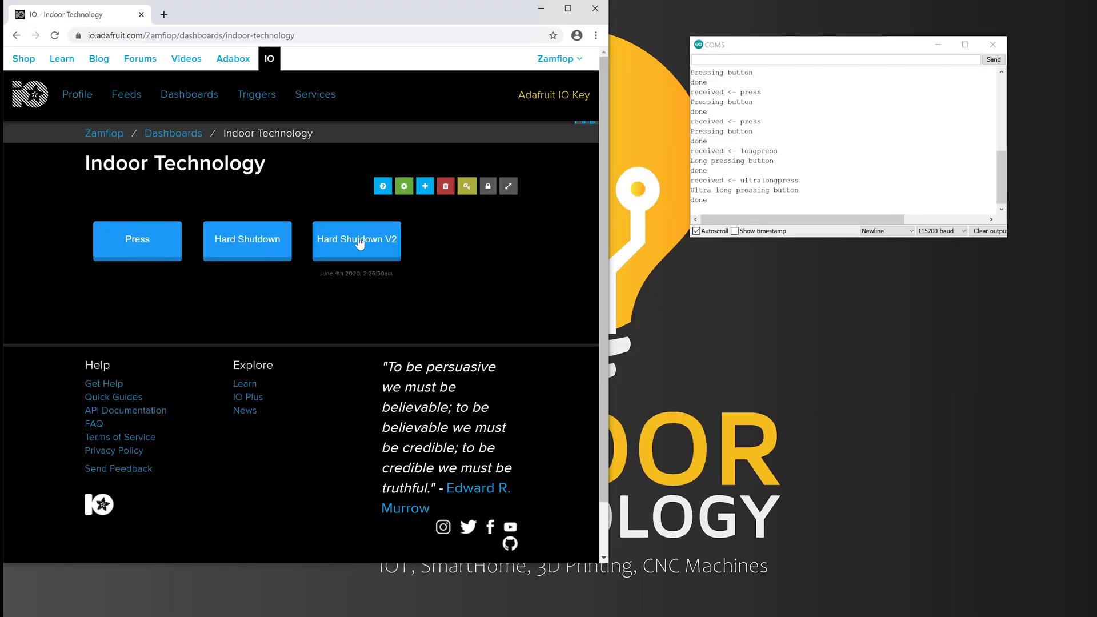
Send press three times, then Hard Shutdown and Hard Shutdown V2 from the Indoor Technology dashboard
left_click(118, 246)
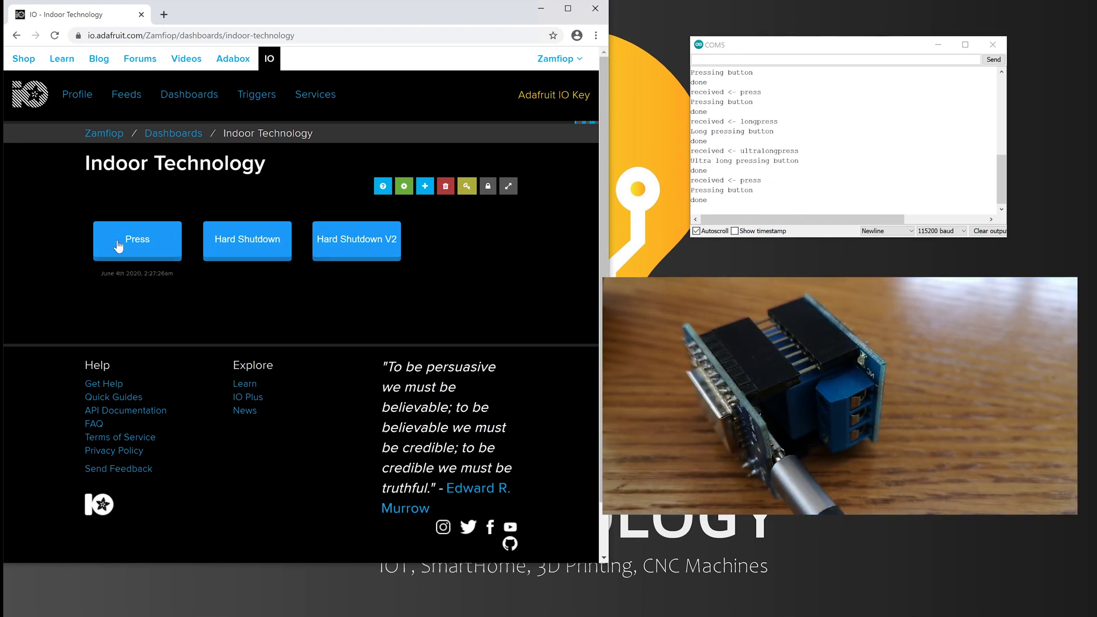
left_click(118, 246)
left_click(175, 252)
left_click(259, 250)
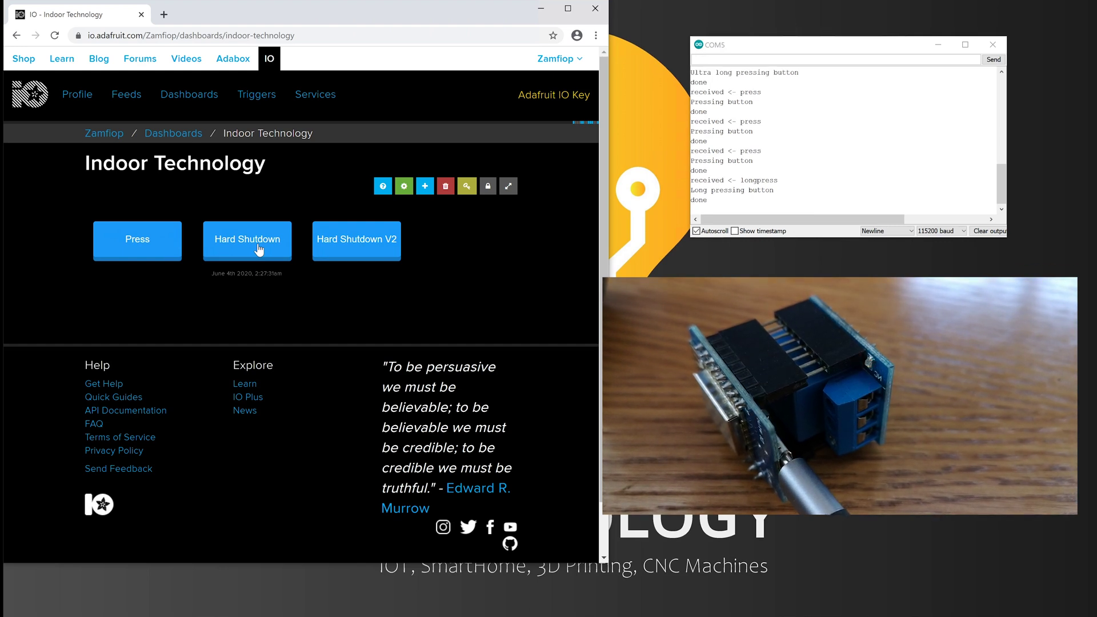
left_click(343, 247)
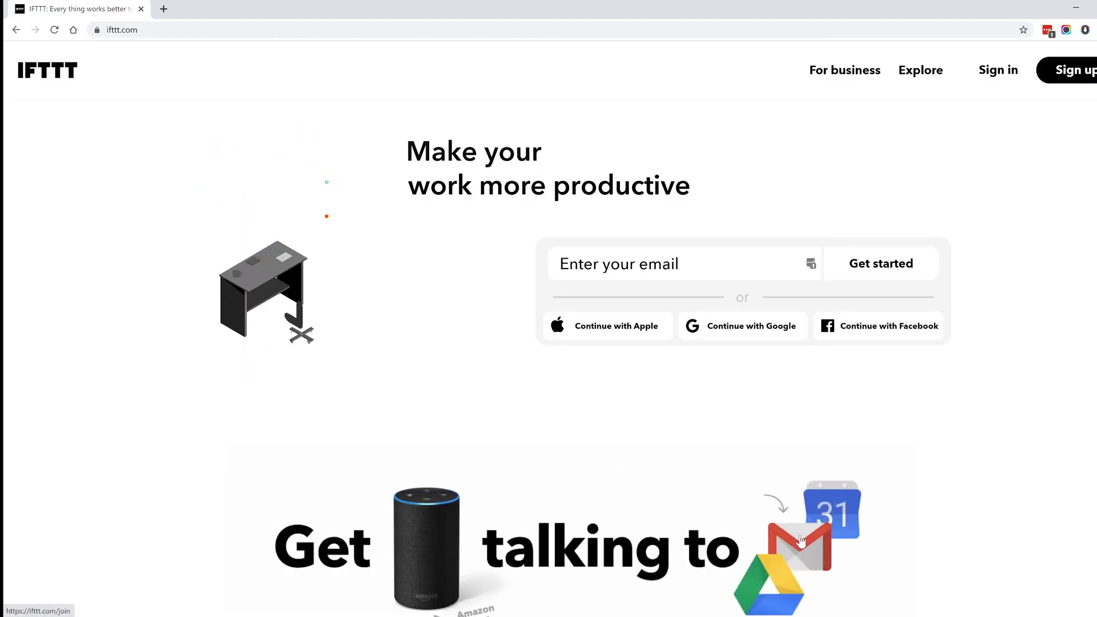
Sign in to the existing IFTTT account and start a new applet from the account menu
scroll(900, 523, "down", 4)
scroll(901, 526, "down", 15)
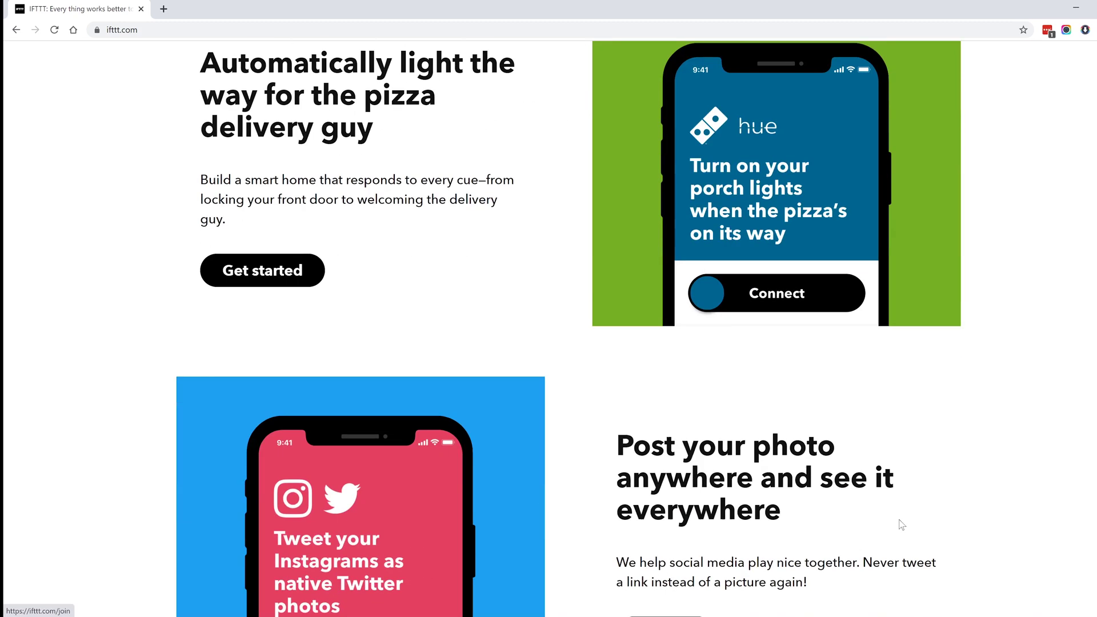
scroll(901, 520, "up", 20)
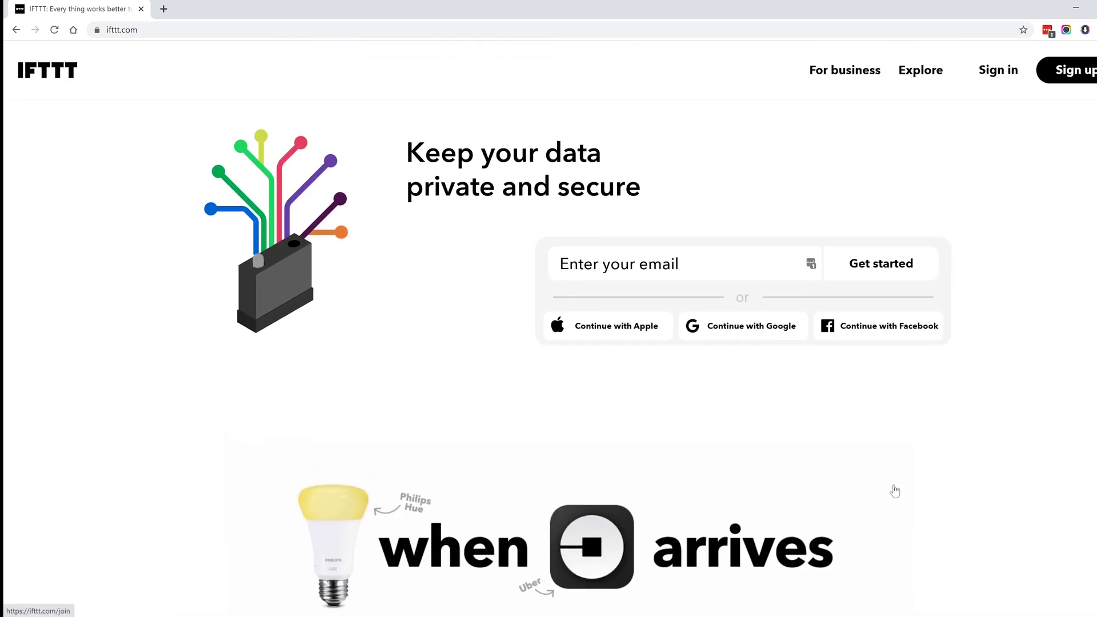
left_click(1077, 72)
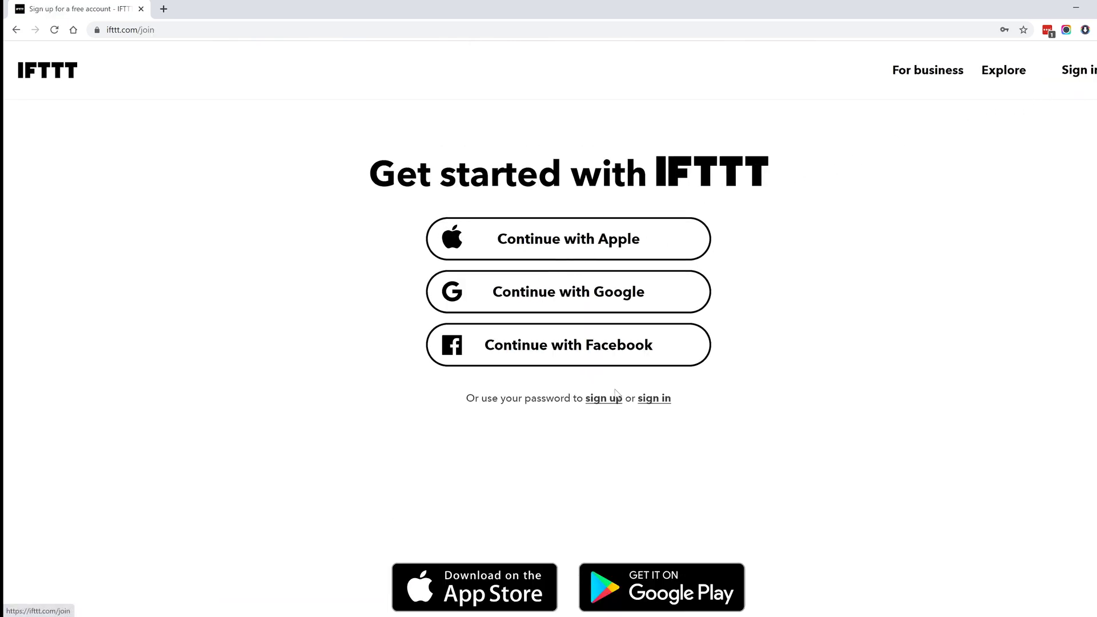
left_click(607, 397)
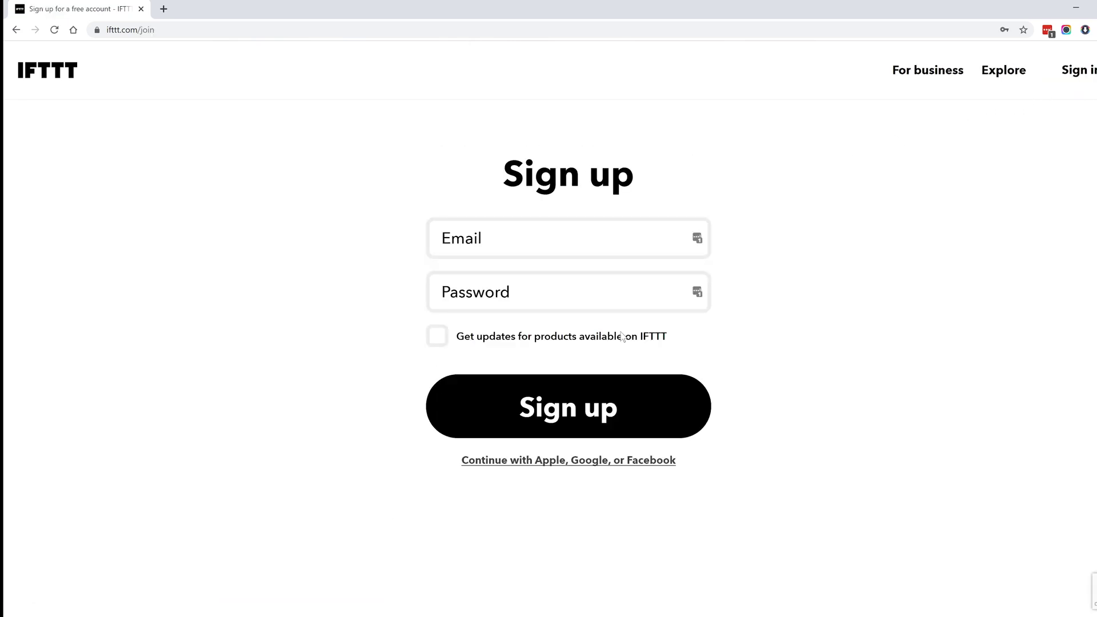
left_click(1091, 67)
left_click(570, 402)
left_click(1092, 70)
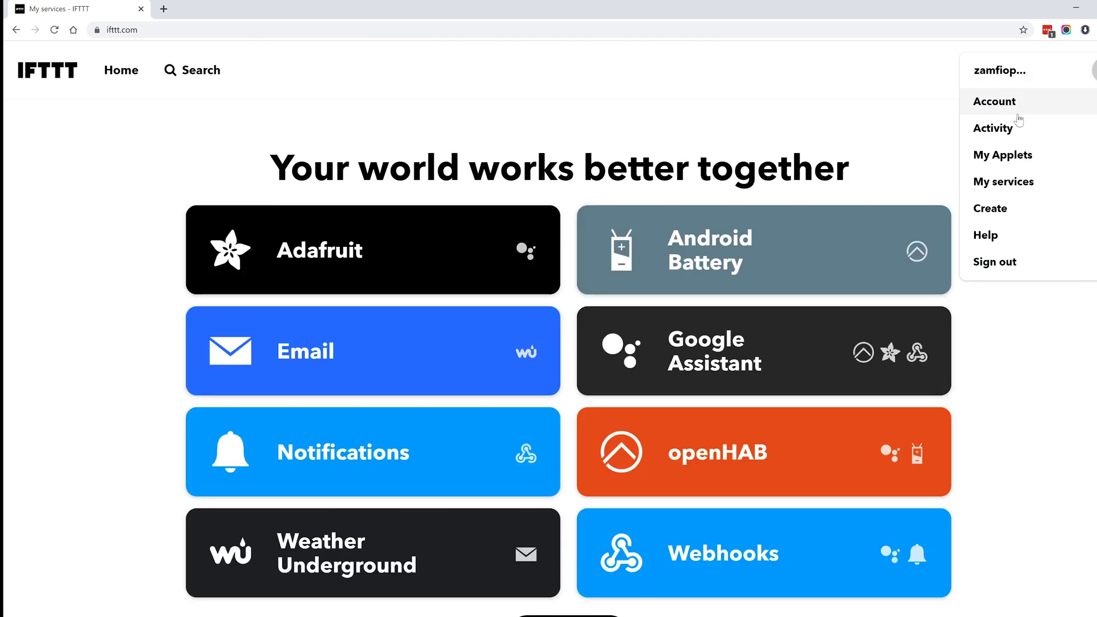
left_click(1004, 217)
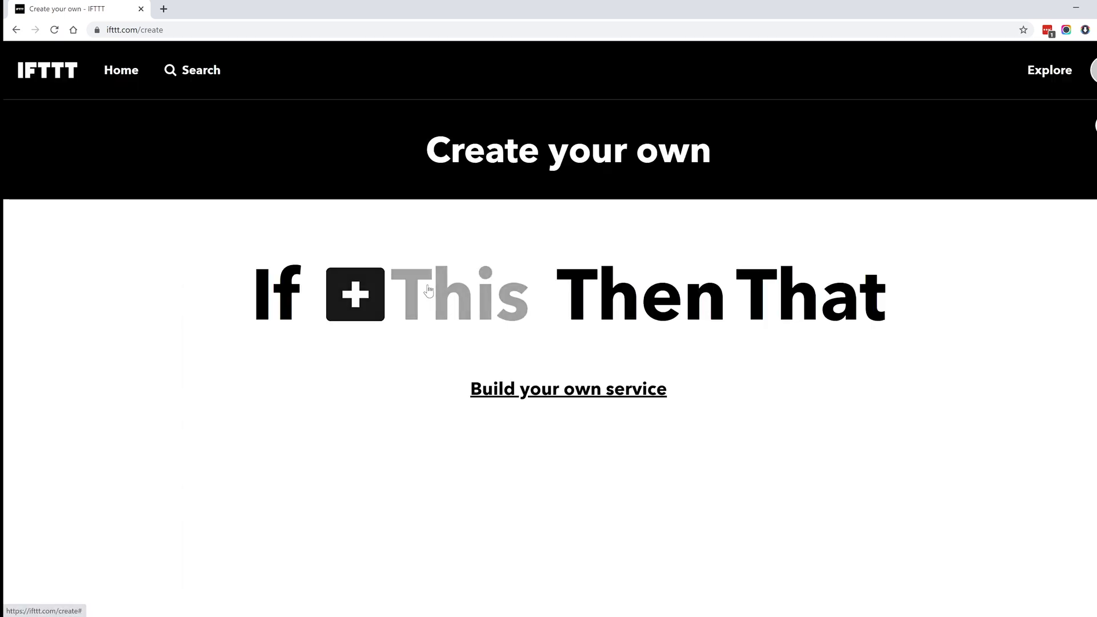
Choose Google Assistant's 'Say a simple phrase' as the applet trigger
left_click(429, 291)
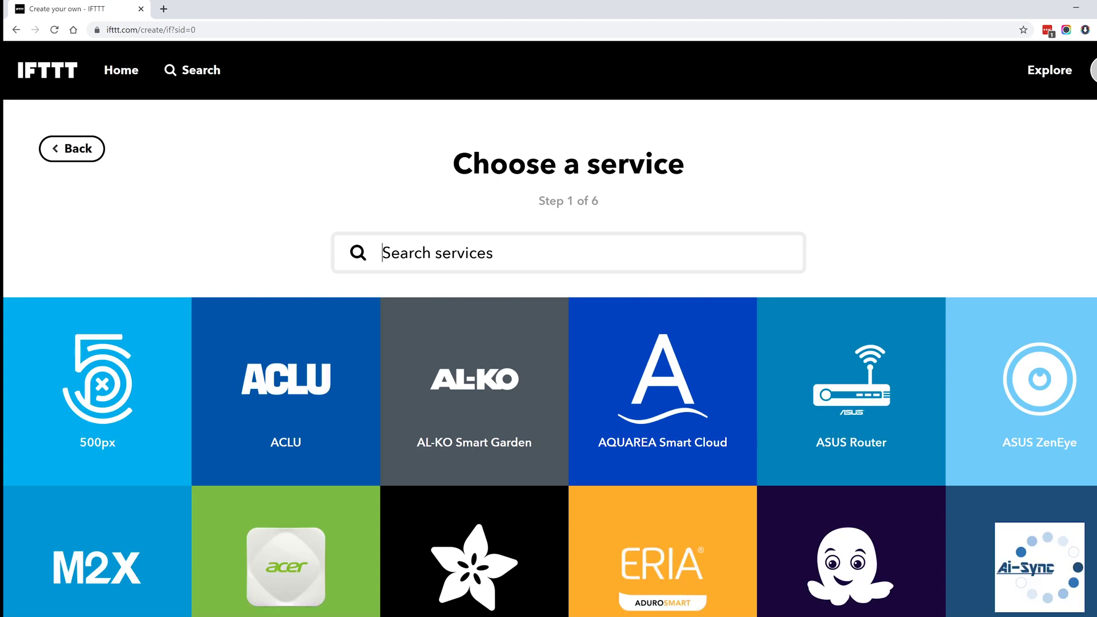
type("assis")
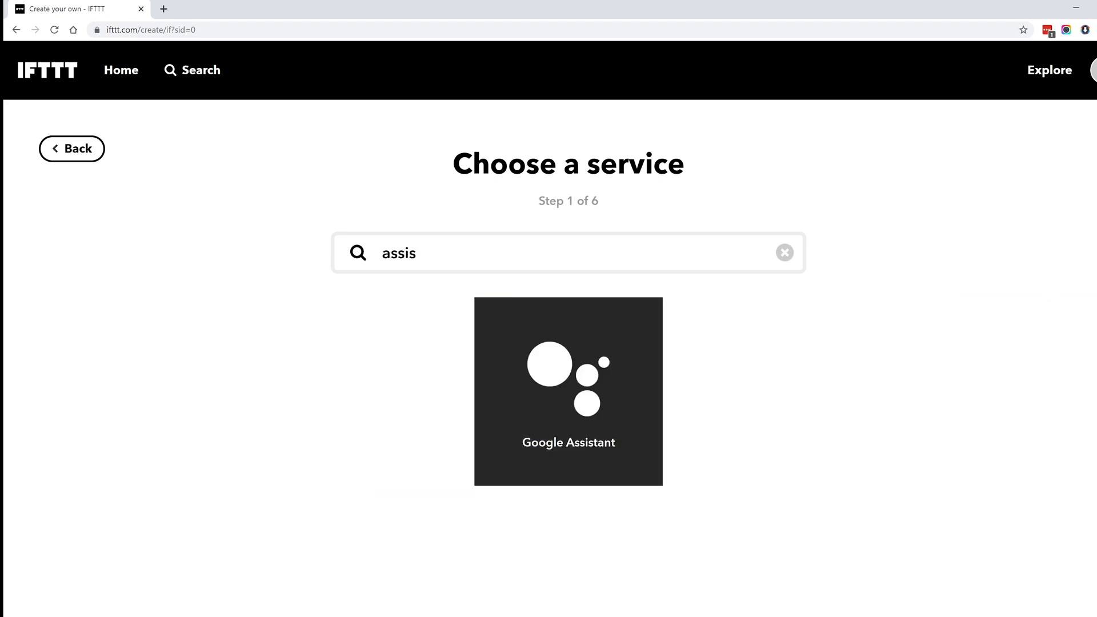
left_click(581, 378)
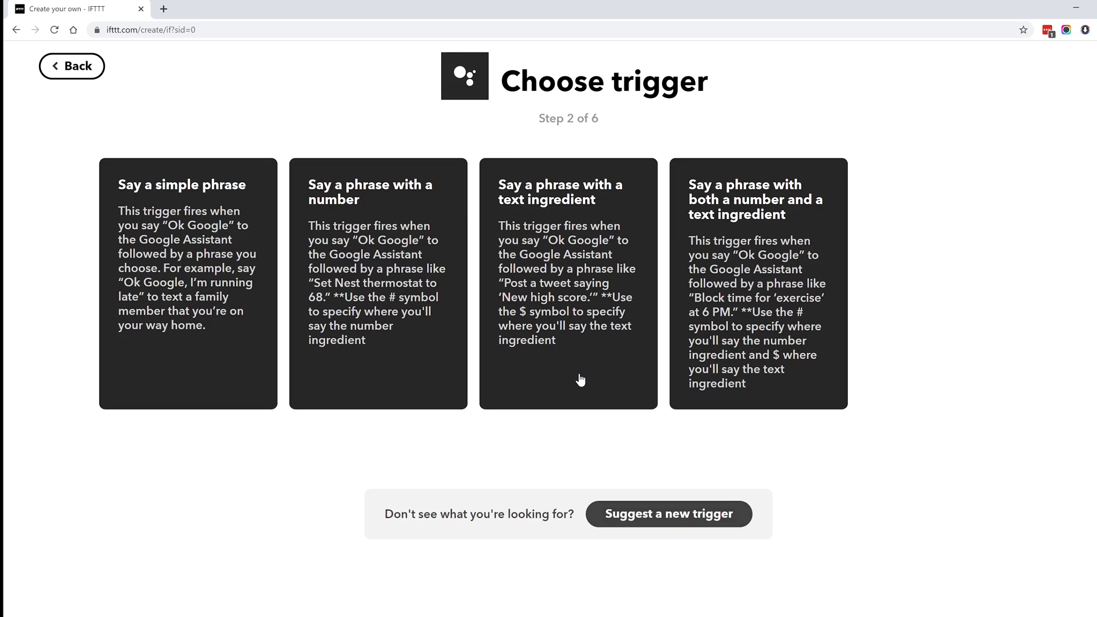
left_click(190, 252)
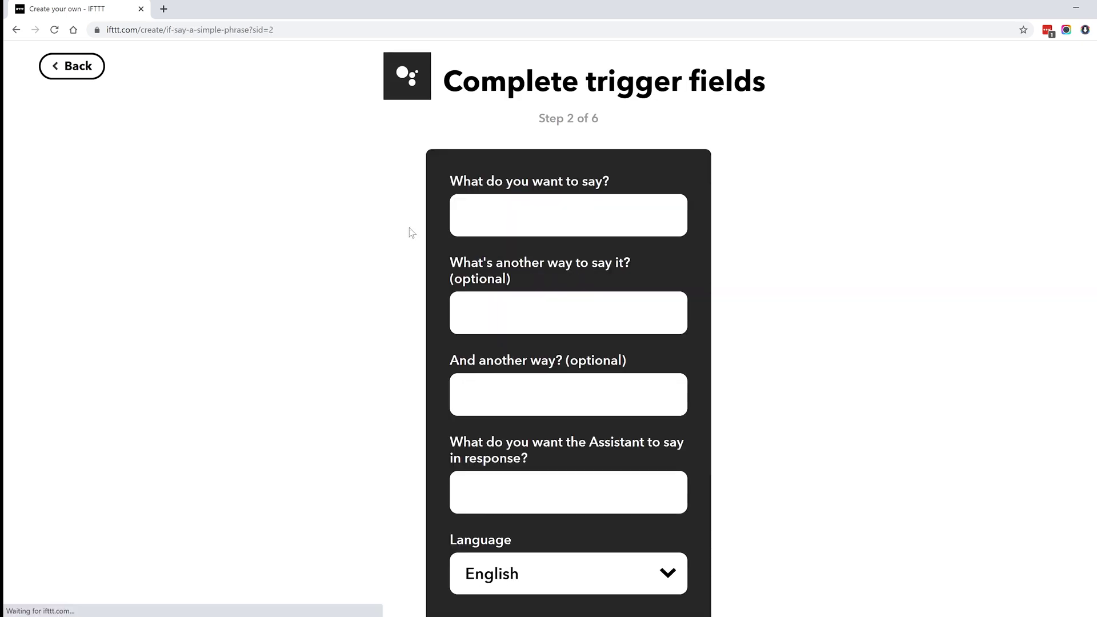
Enter phrases 'Turn on my computer', 'Turn my computer on', 'Power on my computer' with response 'Okay, powering on the computer'
type("Turn on my computer")
key("Tab")
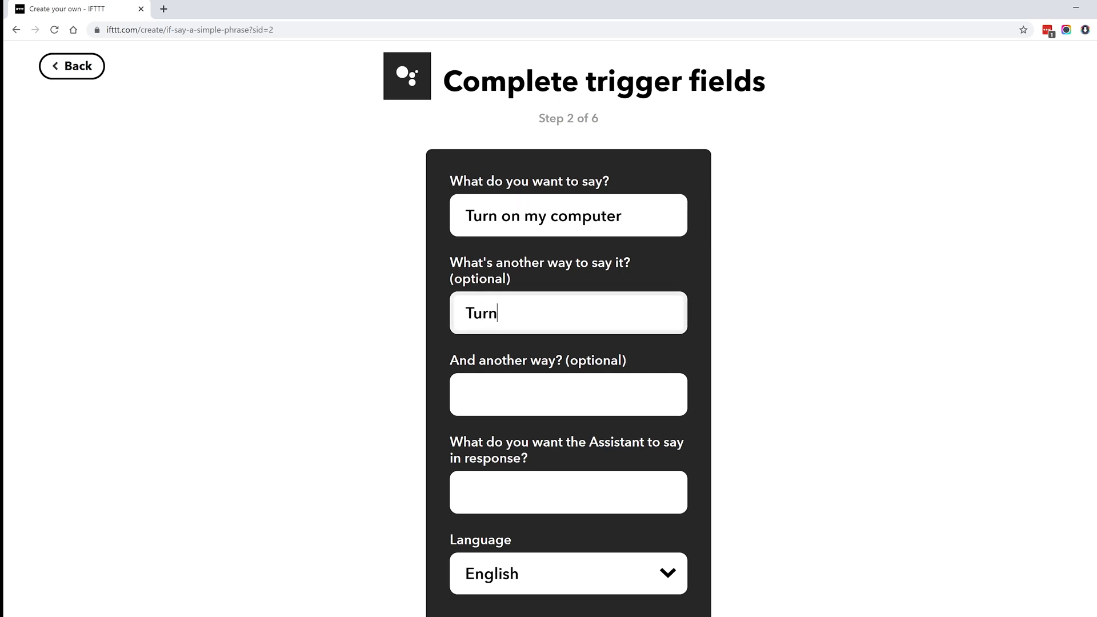
type("Turn my computer on")
key("Tab")
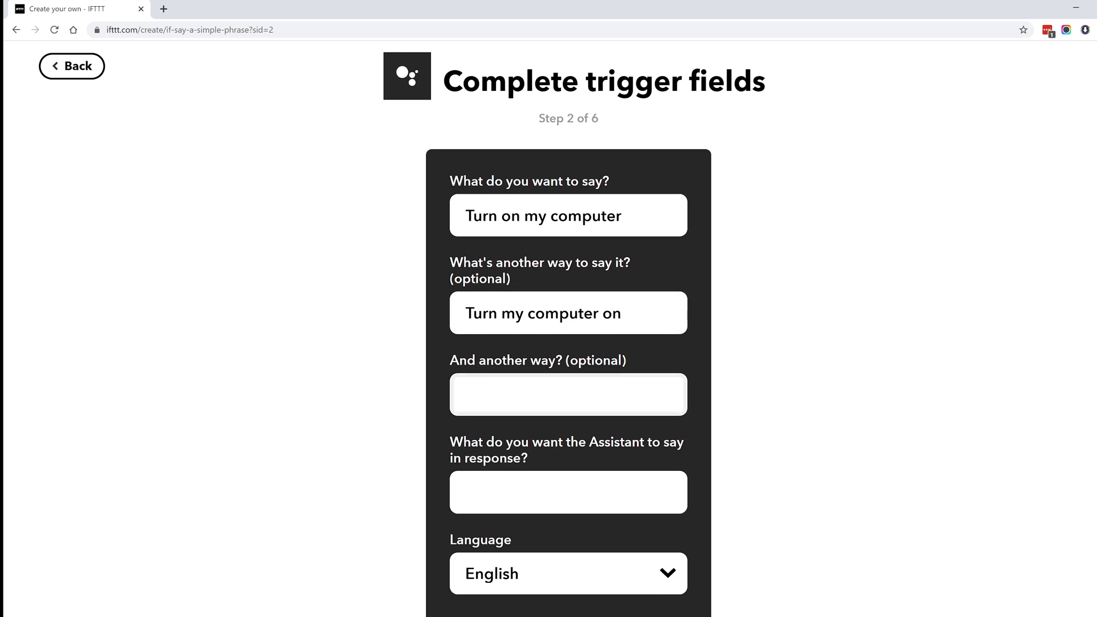
type("Power on my ")
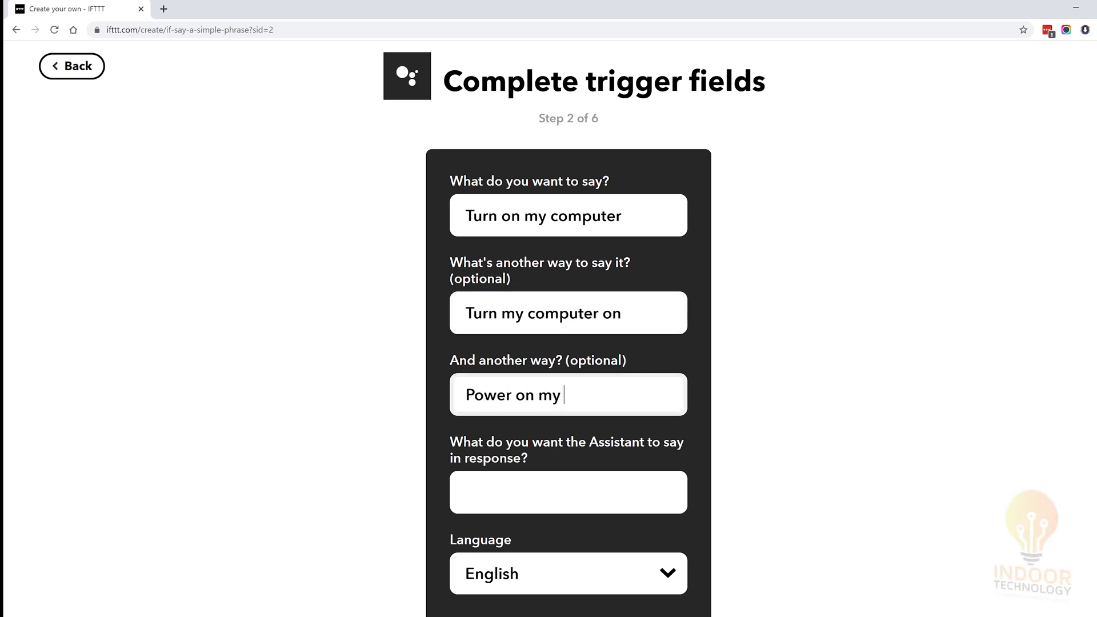
type("computer")
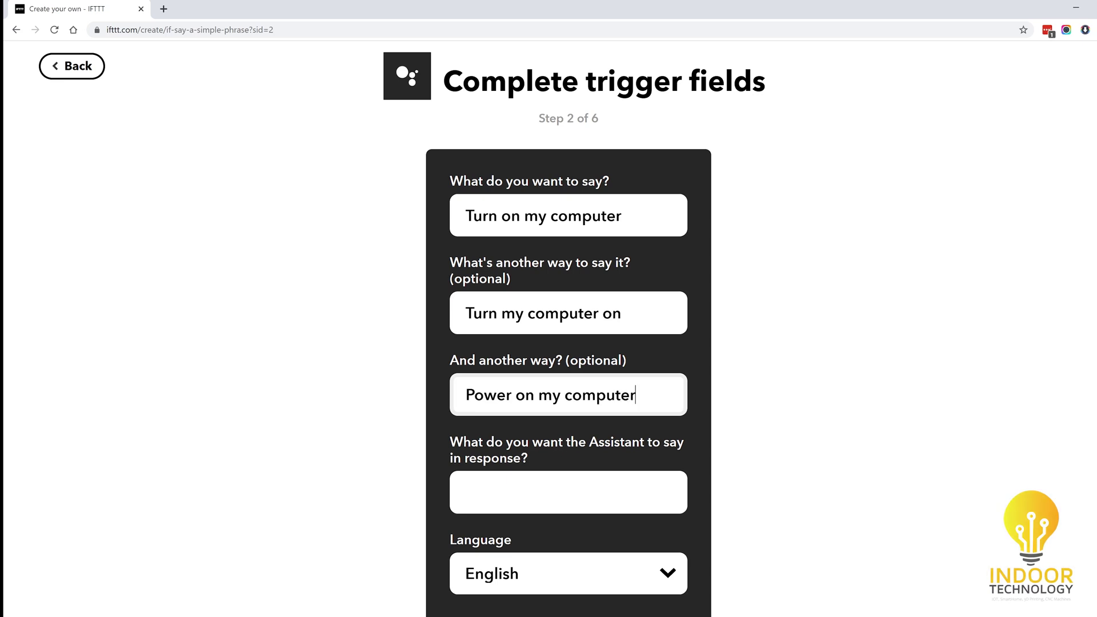
key("Tab")
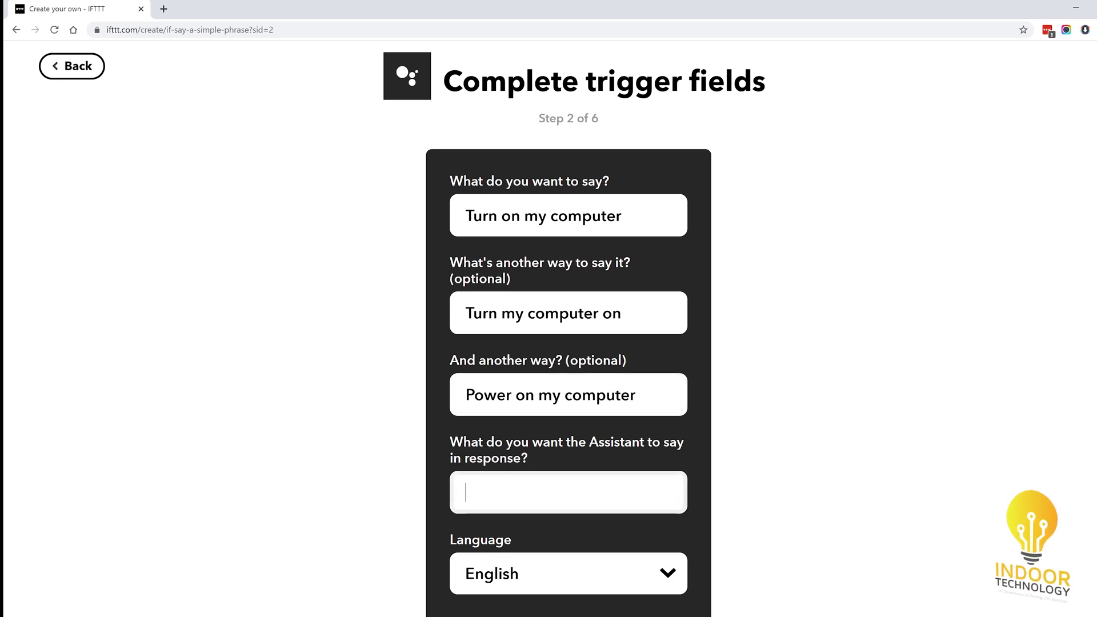
type("Okay")
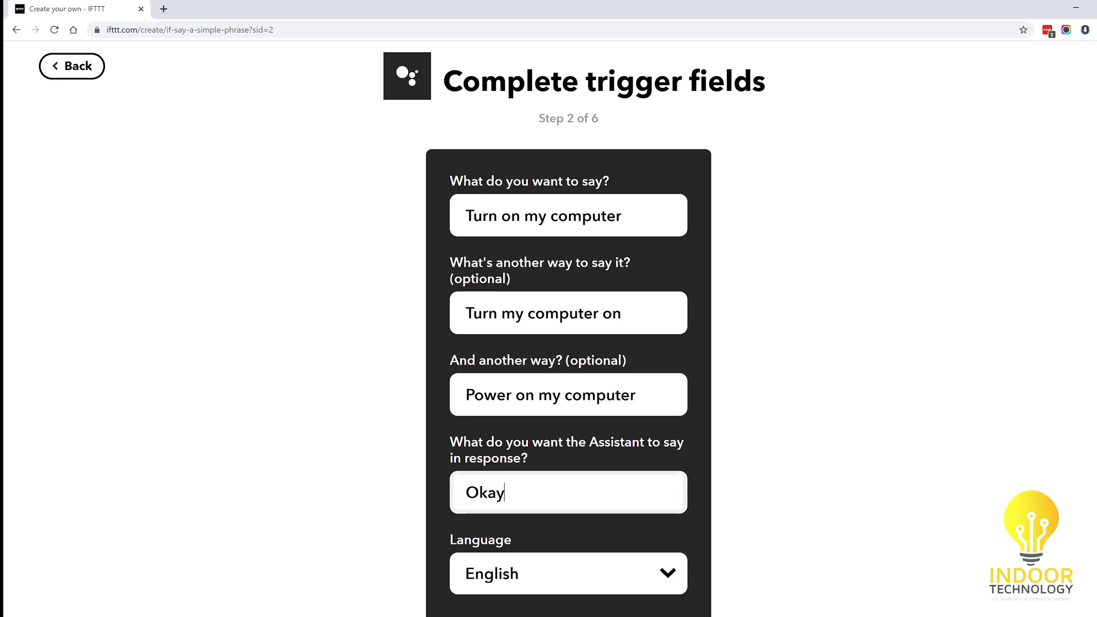
type(", powering on")
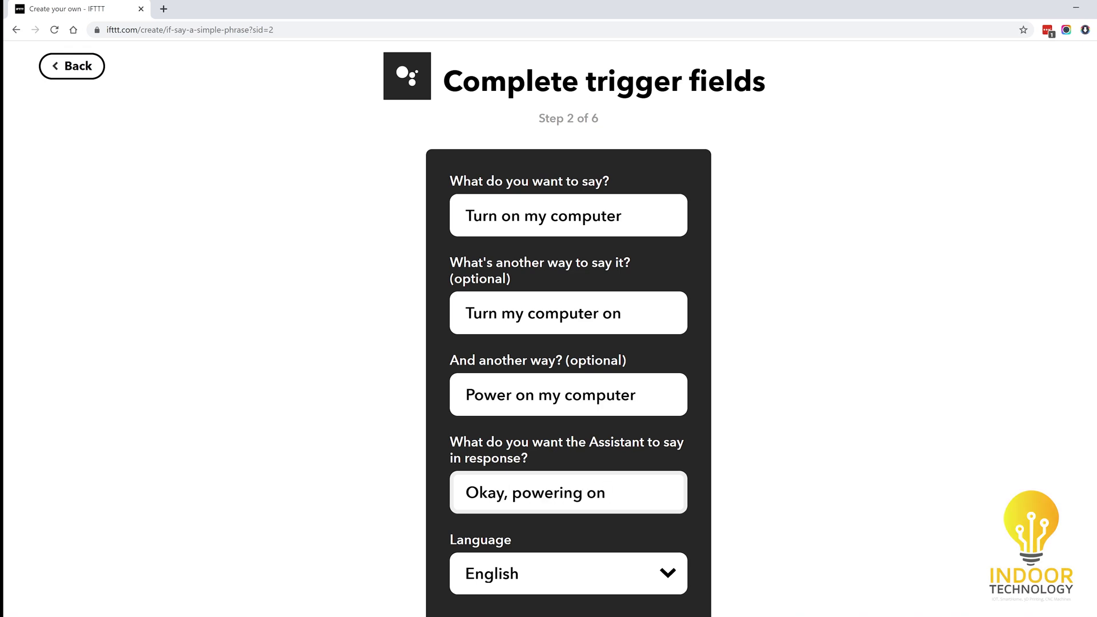
type(" the computer")
scroll(760, 383, "down", 4)
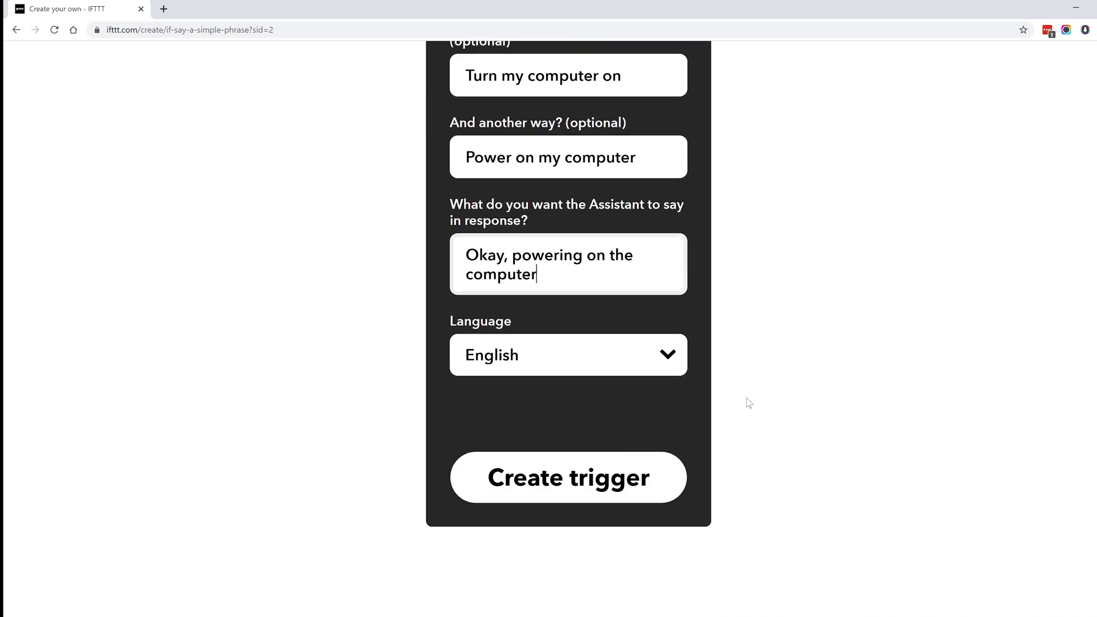
left_click(581, 495)
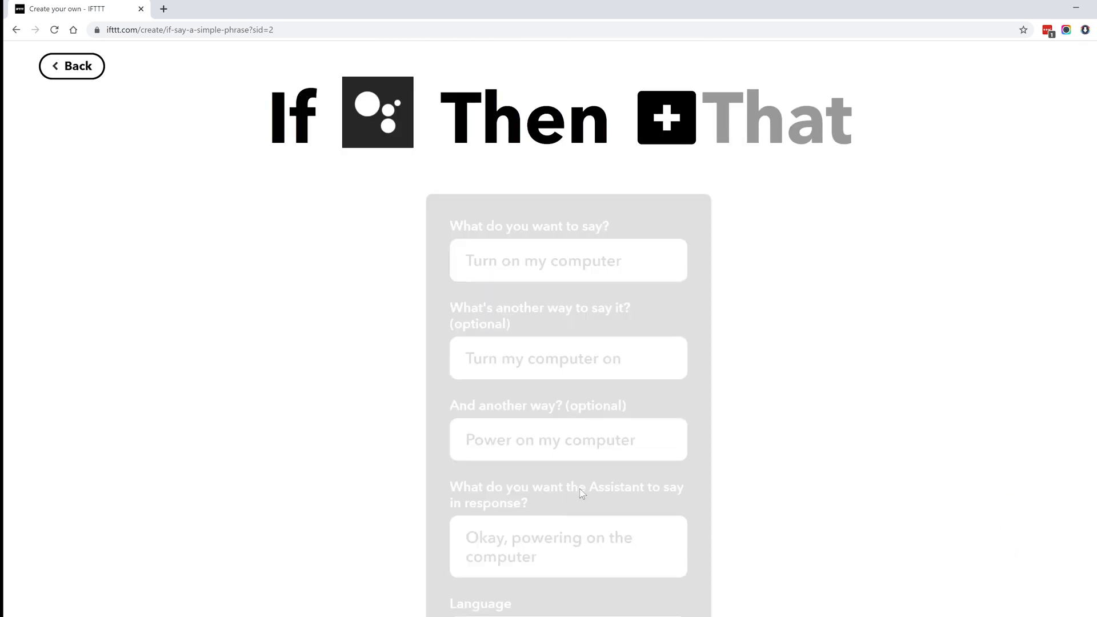
Add an Adafruit 'Send data to Adafruit IO' action sending 'press' to the Computer Button feed
left_click(777, 114)
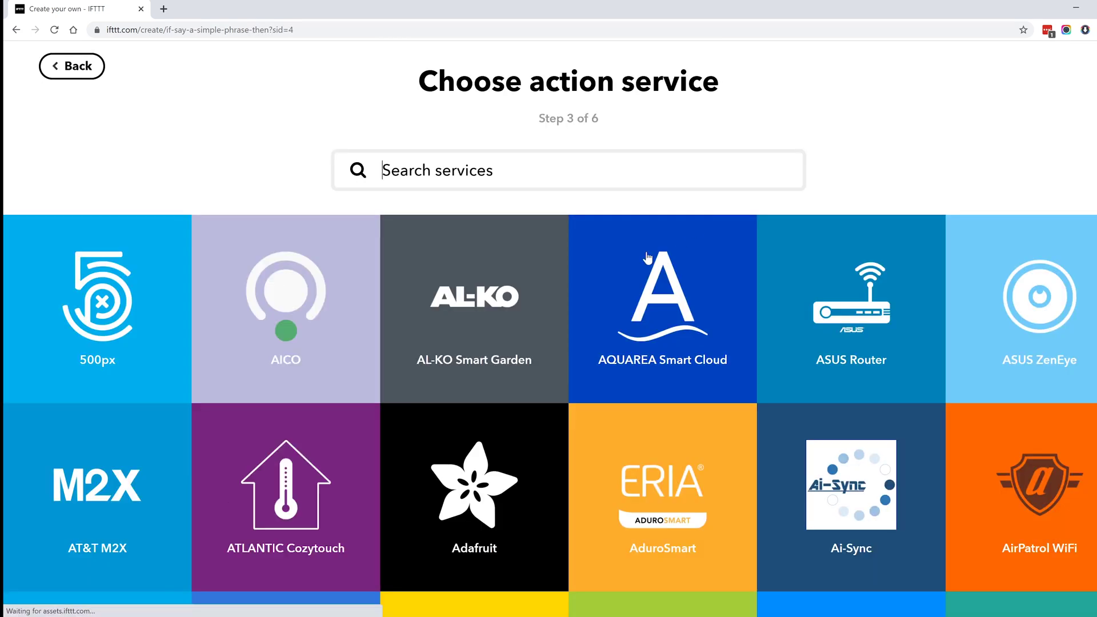
type("ada")
left_click(567, 306)
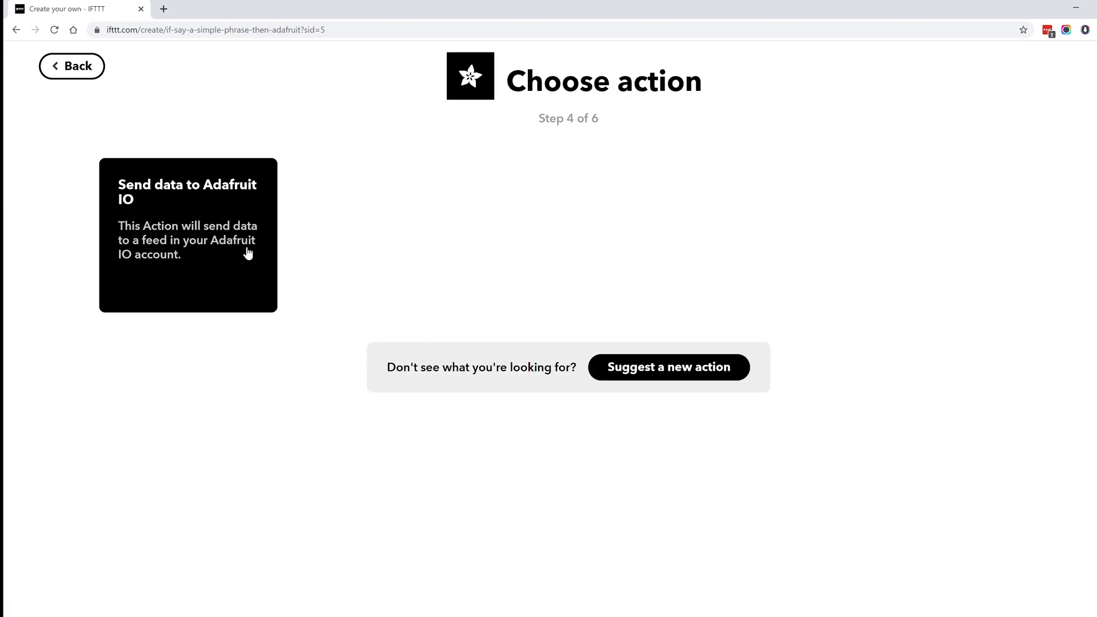
left_click(247, 253)
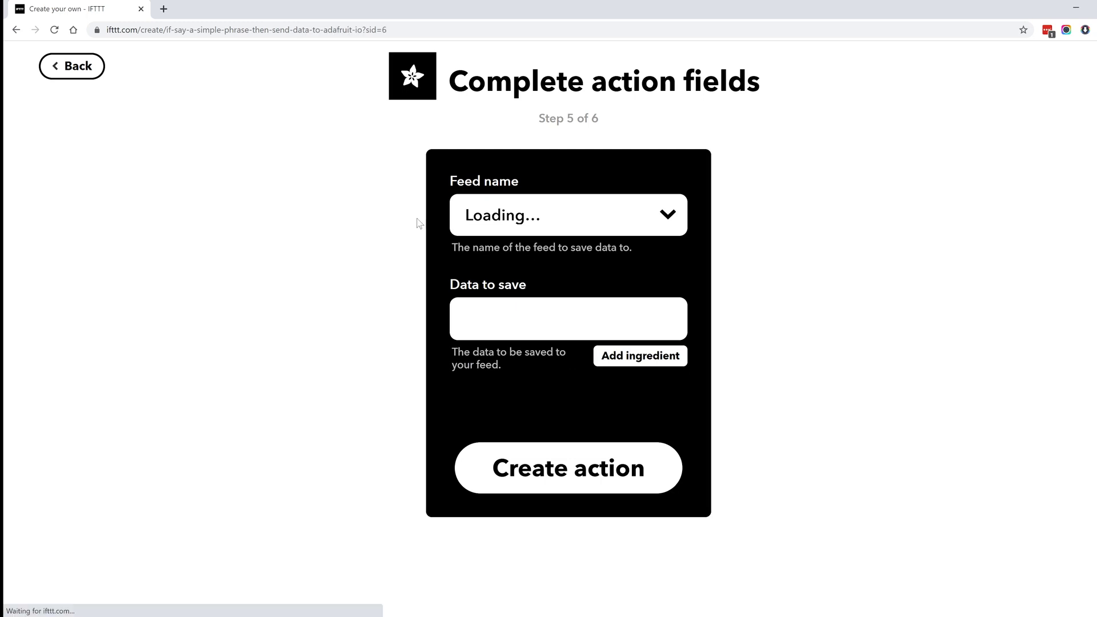
left_click(553, 220)
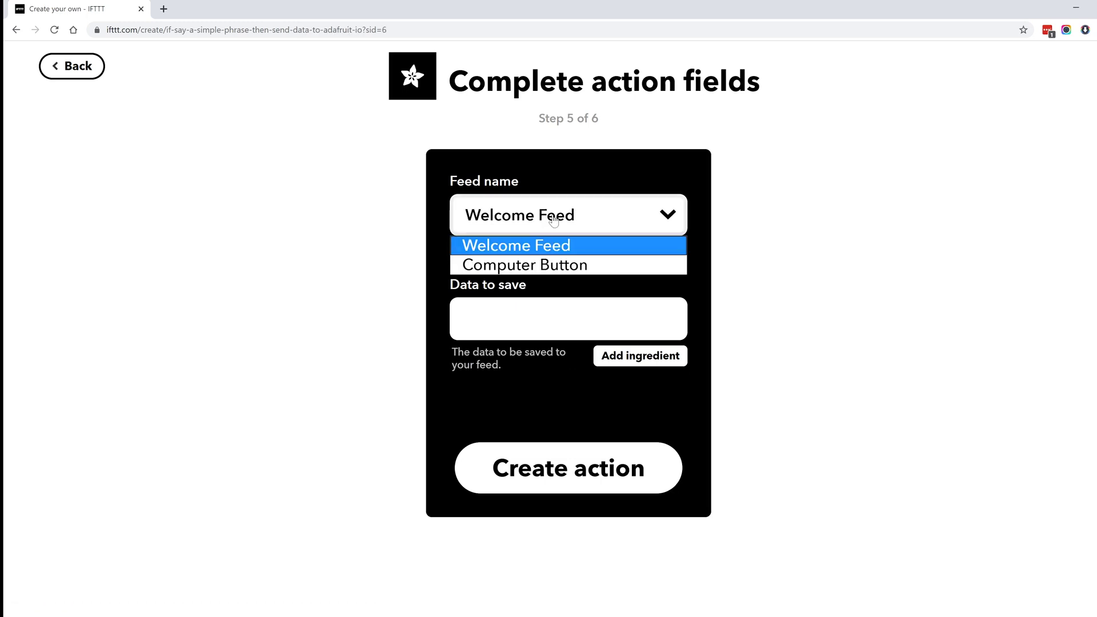
left_click(539, 269)
left_click(535, 303)
type("press")
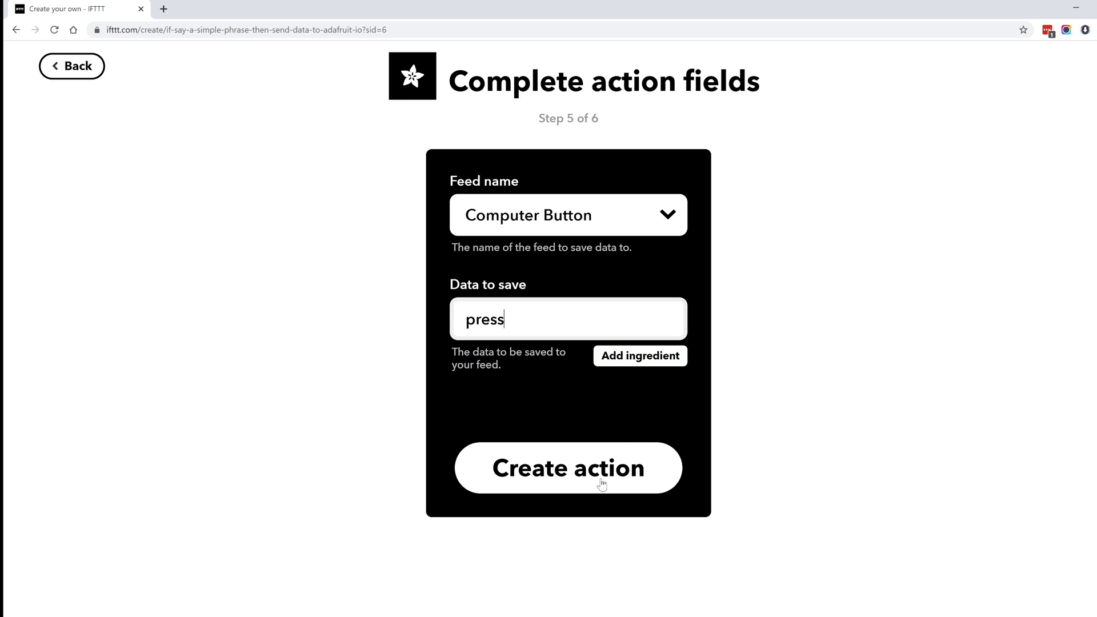
left_click(602, 481)
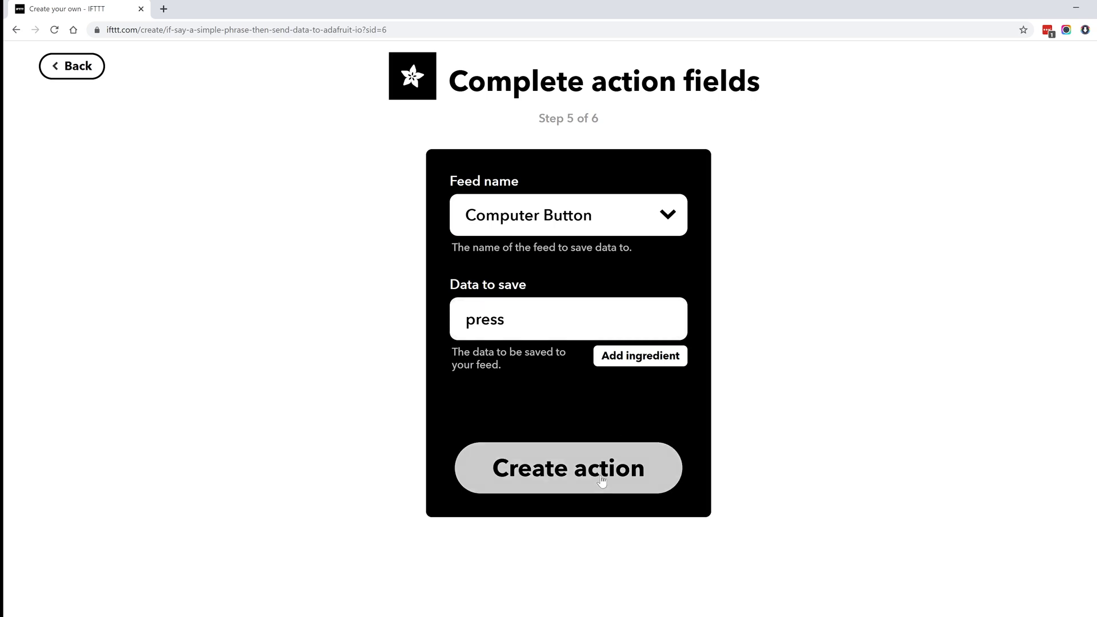